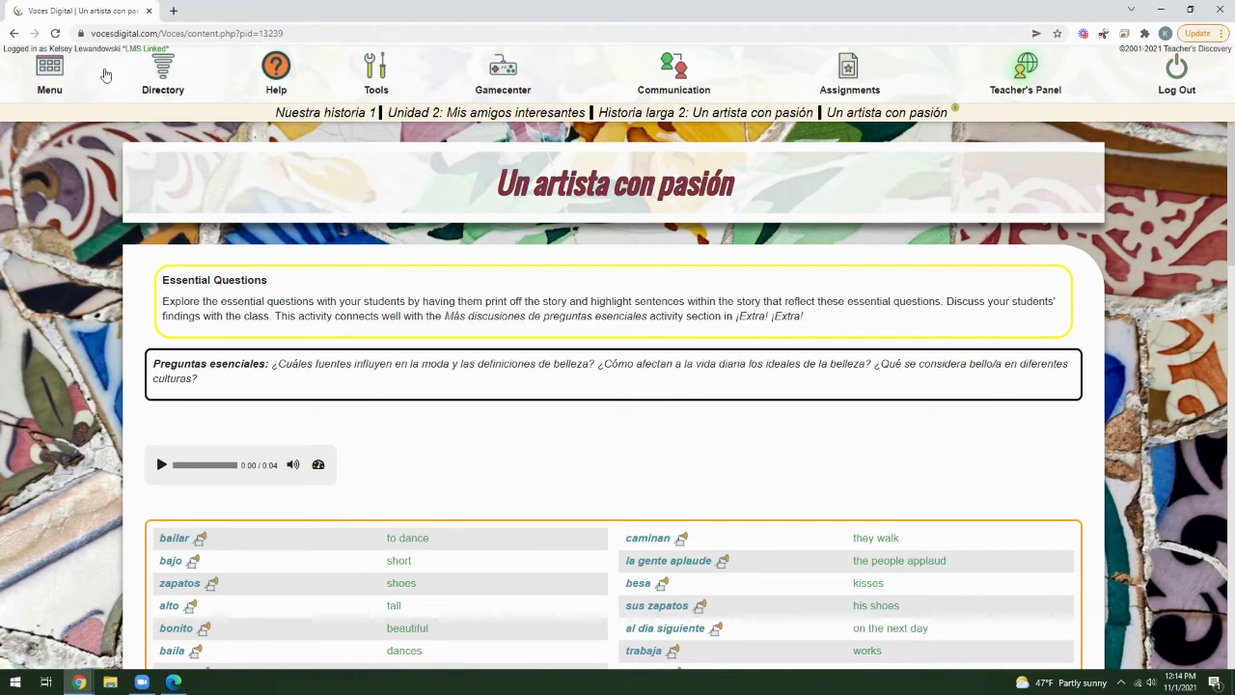
key("ctrl+a")
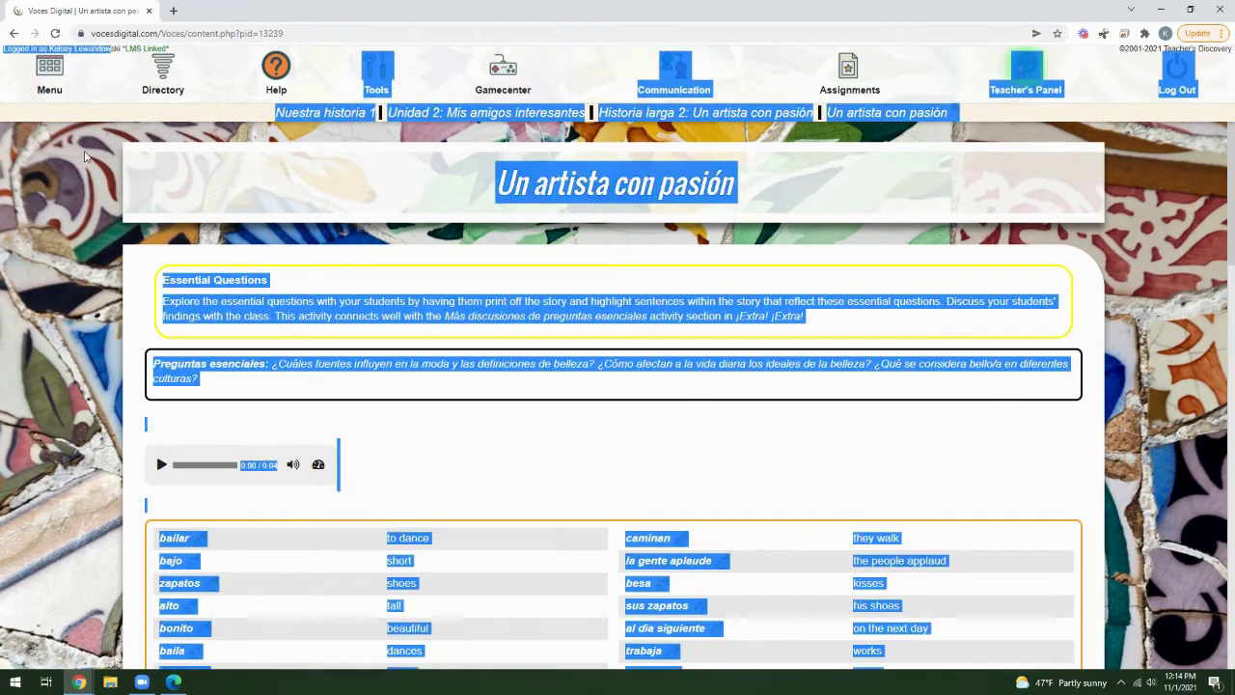
left_click(225, 314)
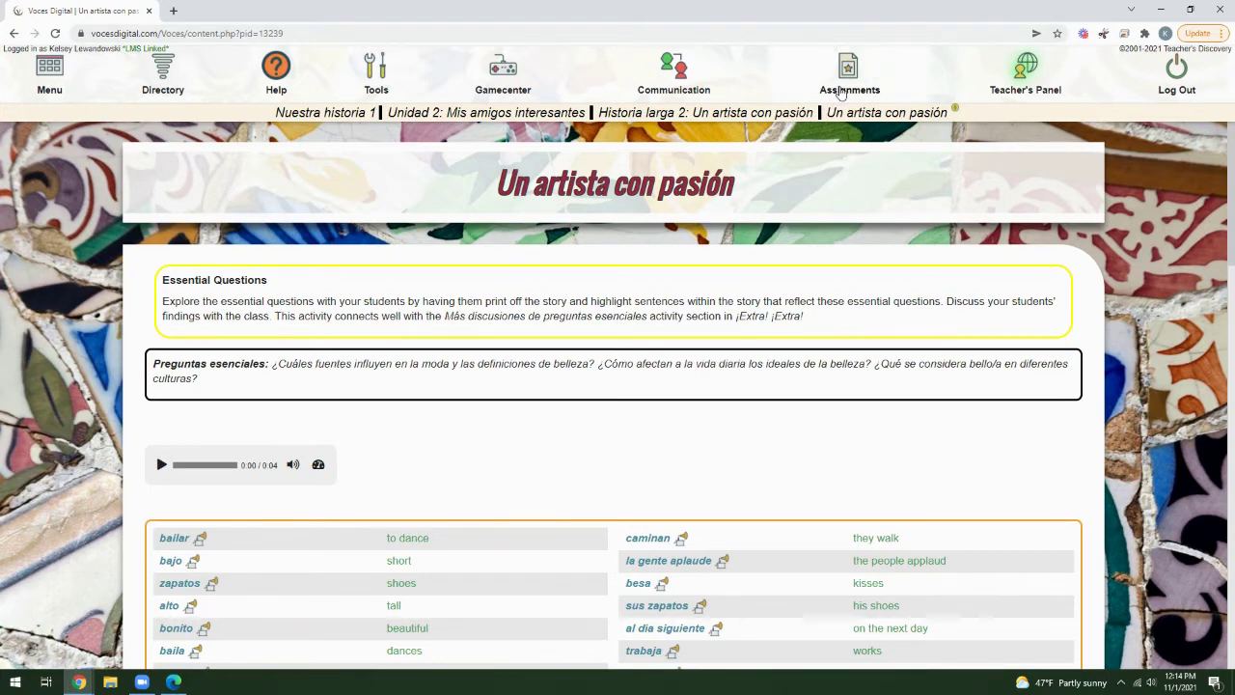
Start a new assignment for different pages and expand Historieta 3: Dos muchachas hondureñas within Unidad 5: Un mundo nuevo
left_click(849, 81)
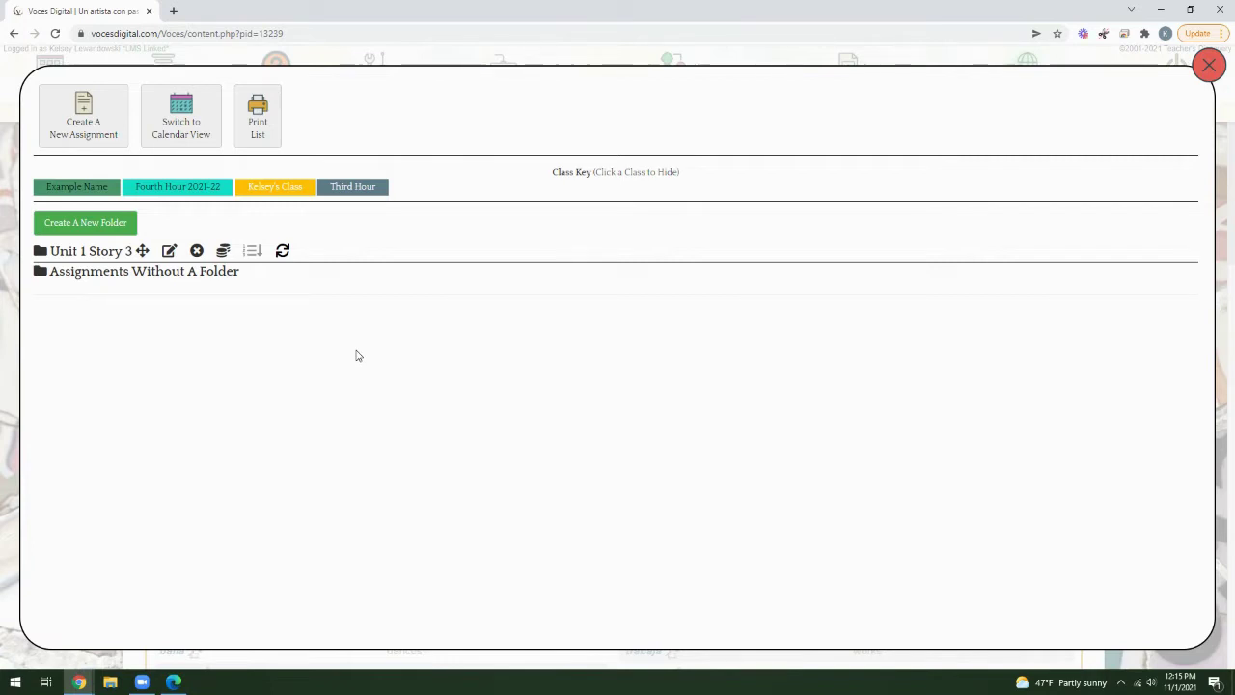
left_click(102, 145)
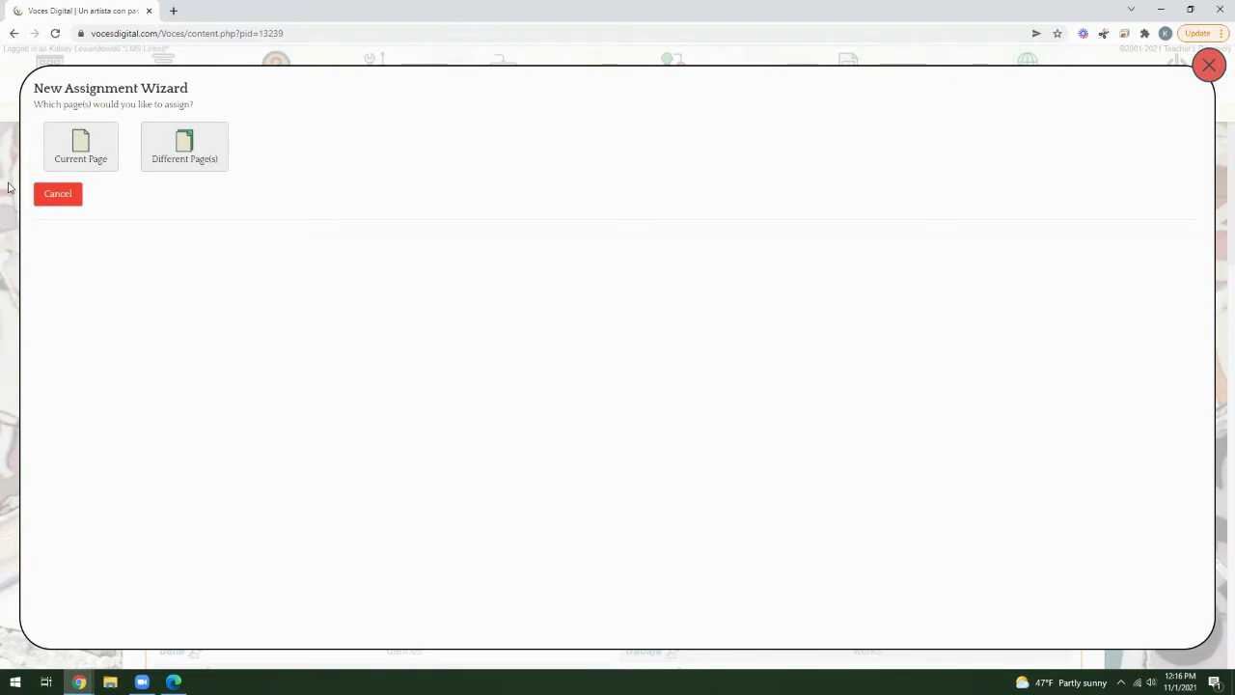
left_click(193, 167)
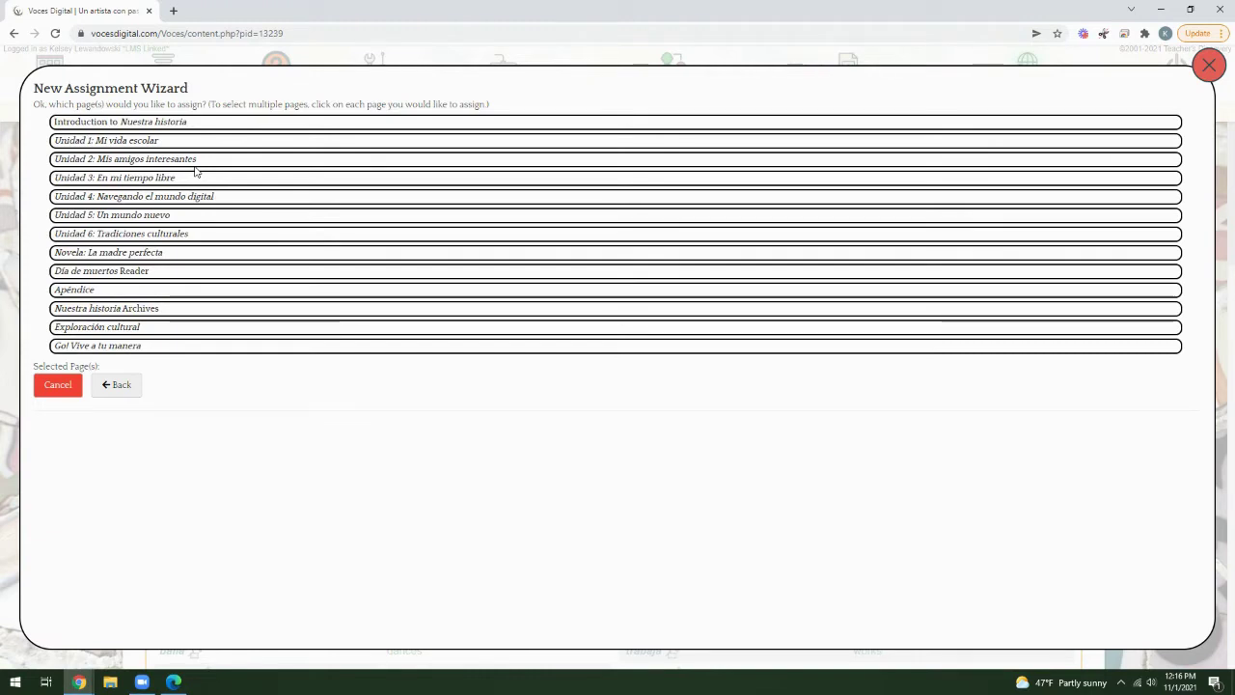
left_click(103, 216)
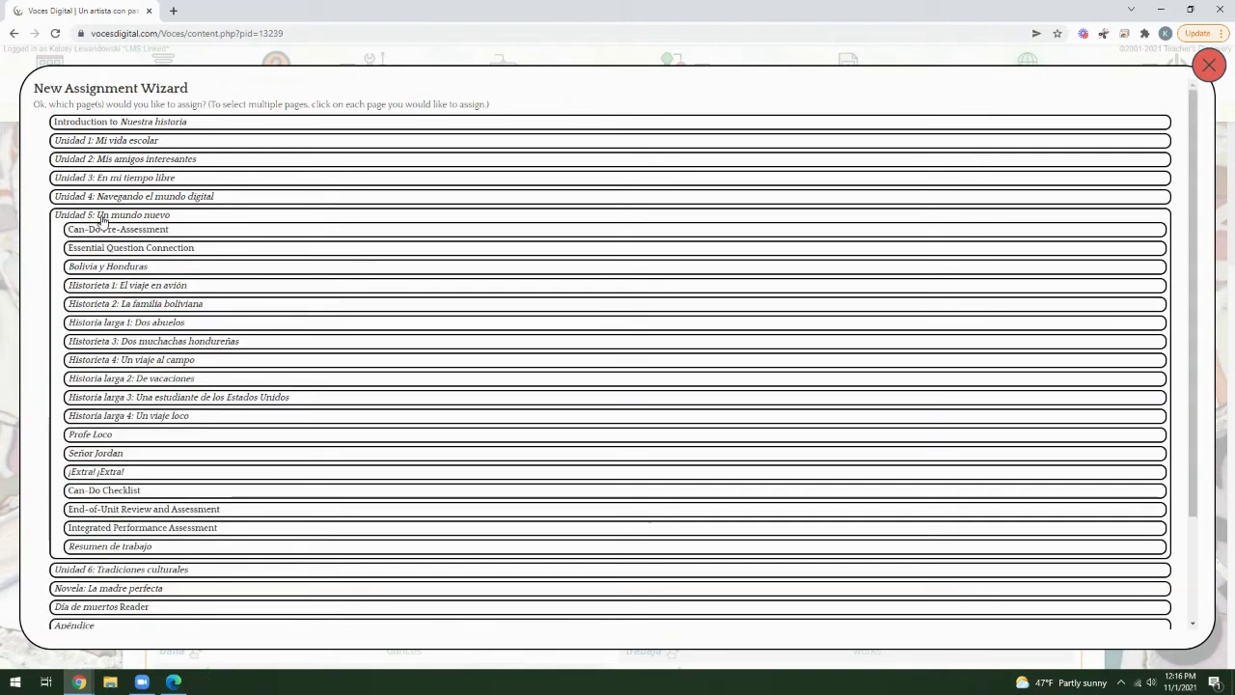
left_click(100, 343)
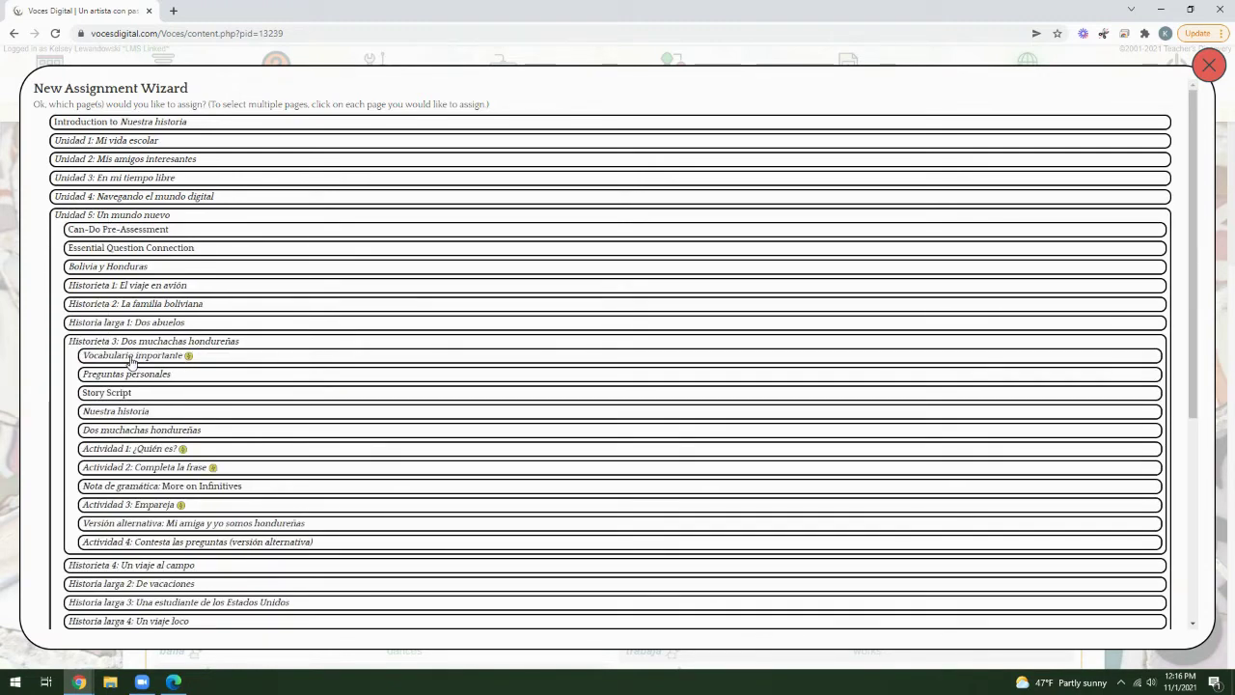
Select every page of Historieta 3 except Story Script, from Vocabulario importante through Actividad 4, and finish the page selection
left_click(130, 376)
left_click(122, 394)
left_click(117, 413)
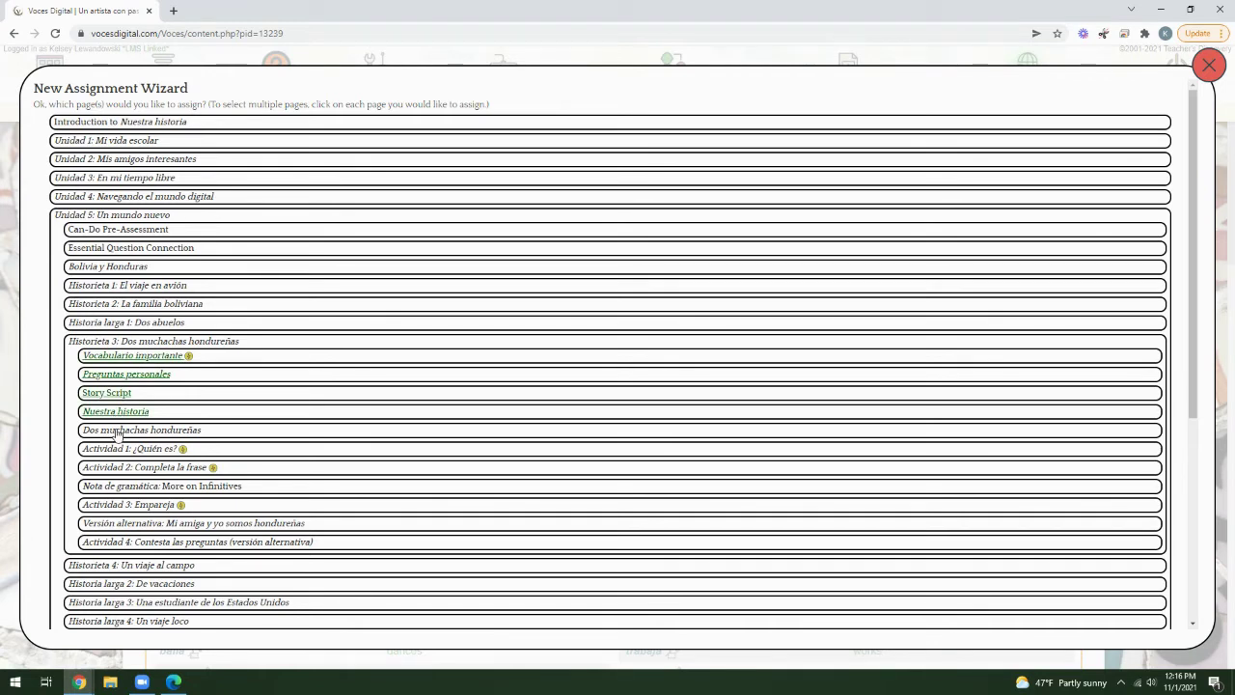
left_click(117, 432)
left_click(119, 394)
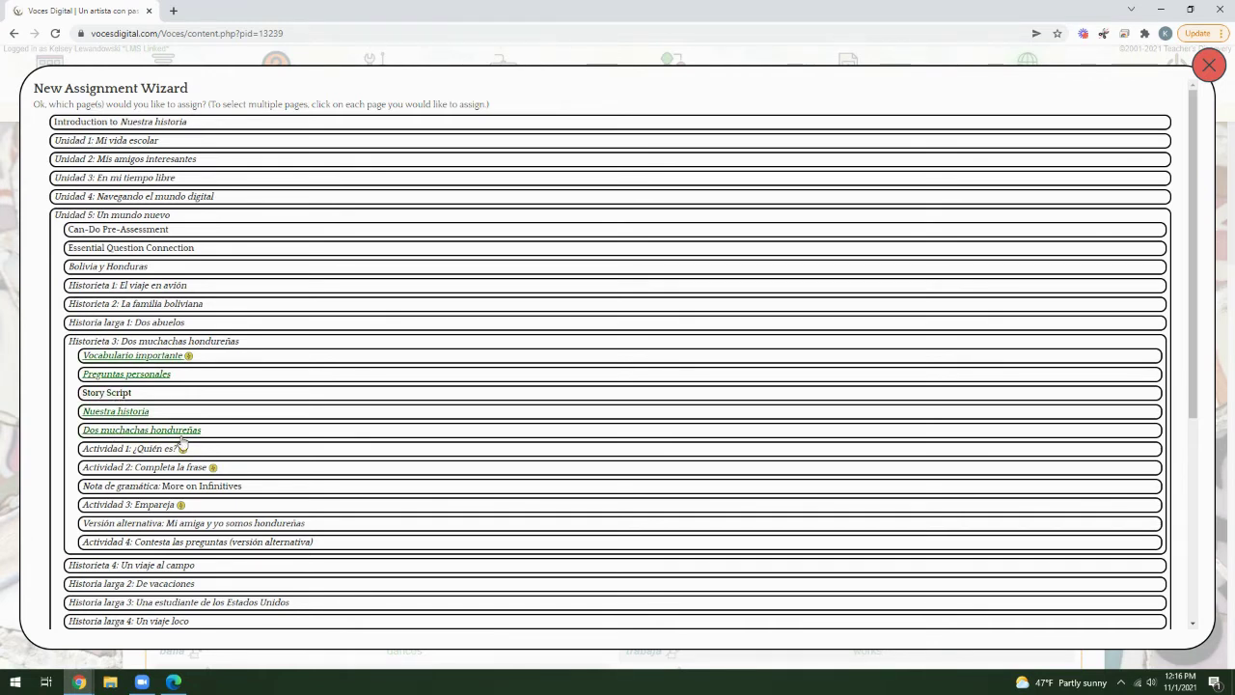
left_click(119, 450)
left_click(120, 470)
left_click(116, 488)
left_click(116, 507)
left_click(117, 525)
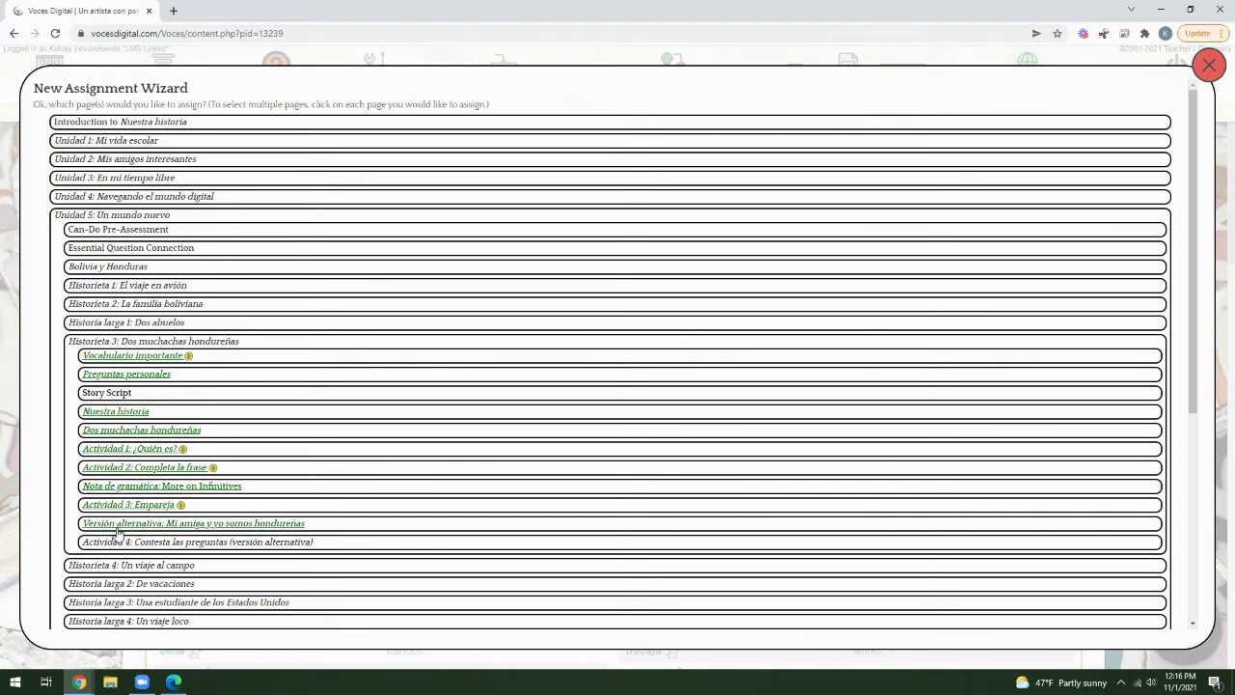
left_click(117, 543)
scroll(266, 331, "down", 5)
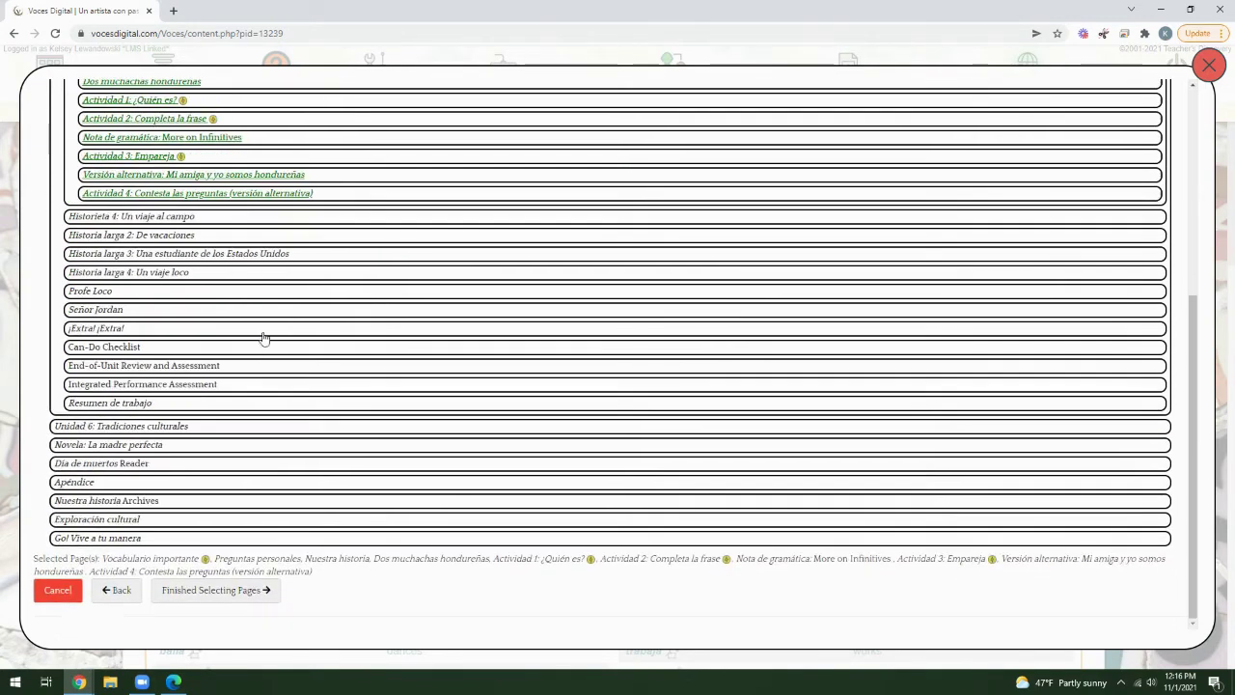
left_click(261, 590)
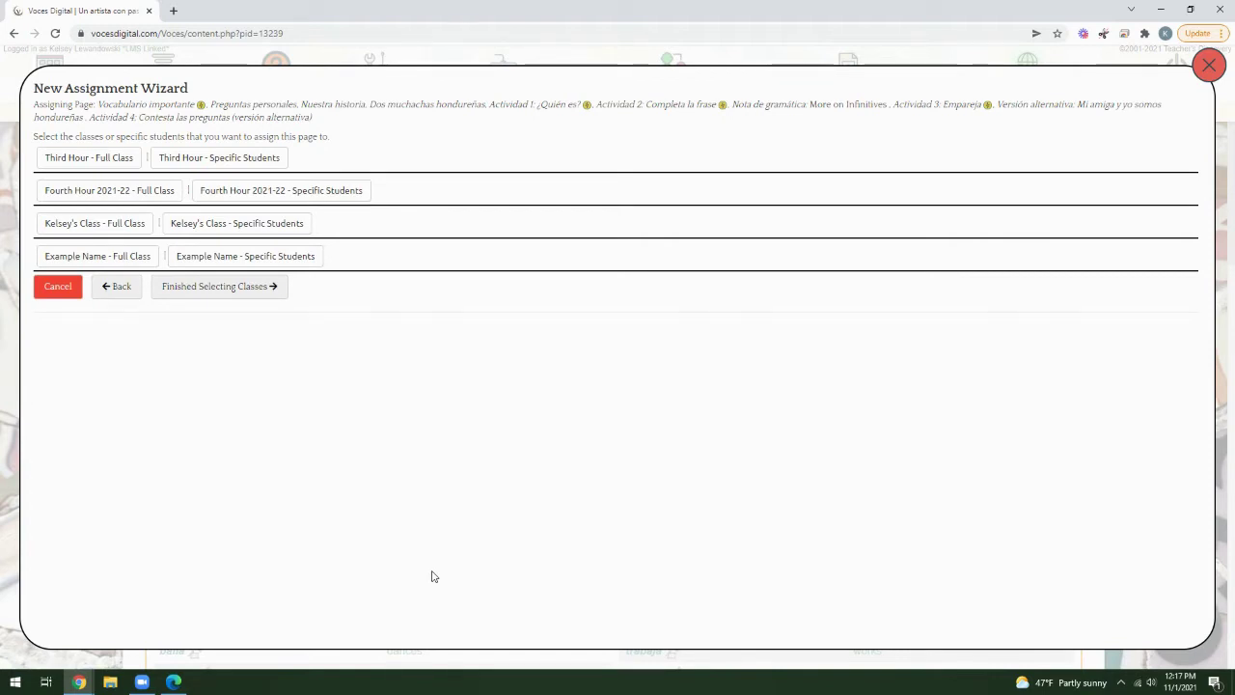
Assign the pages to the full Third Hour class and to the first, third and fifth listed students of Fourth Hour 2021-22
left_click(98, 162)
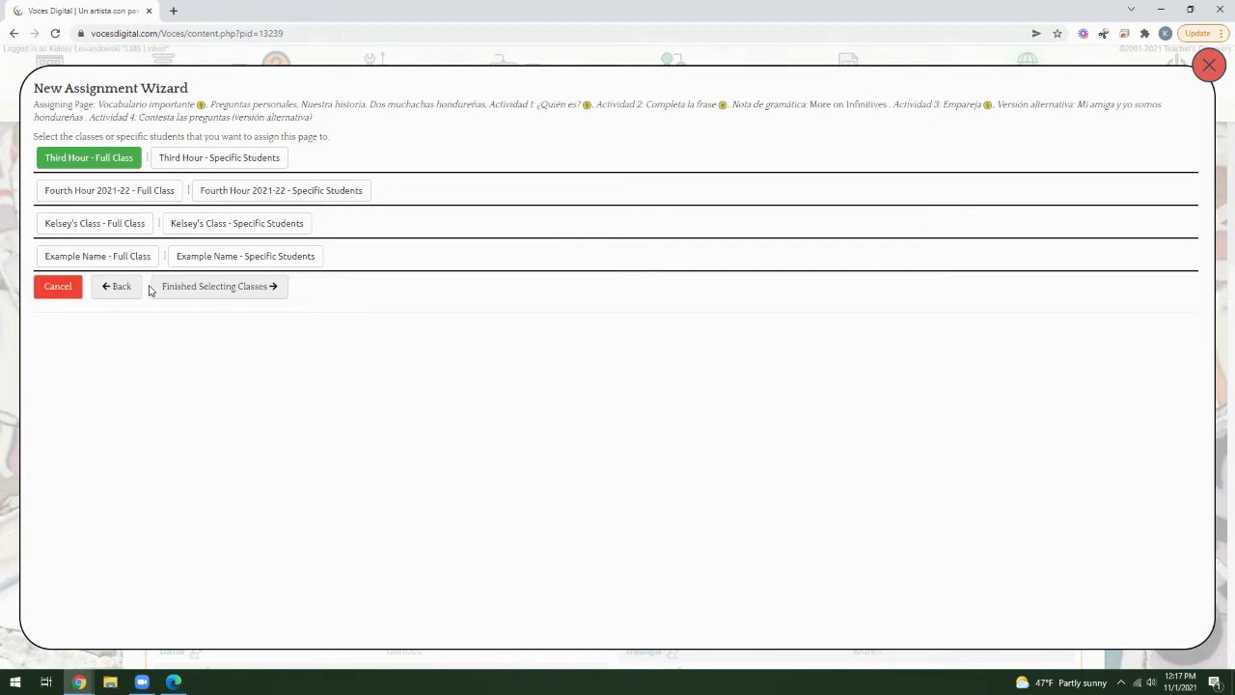
left_click(303, 194)
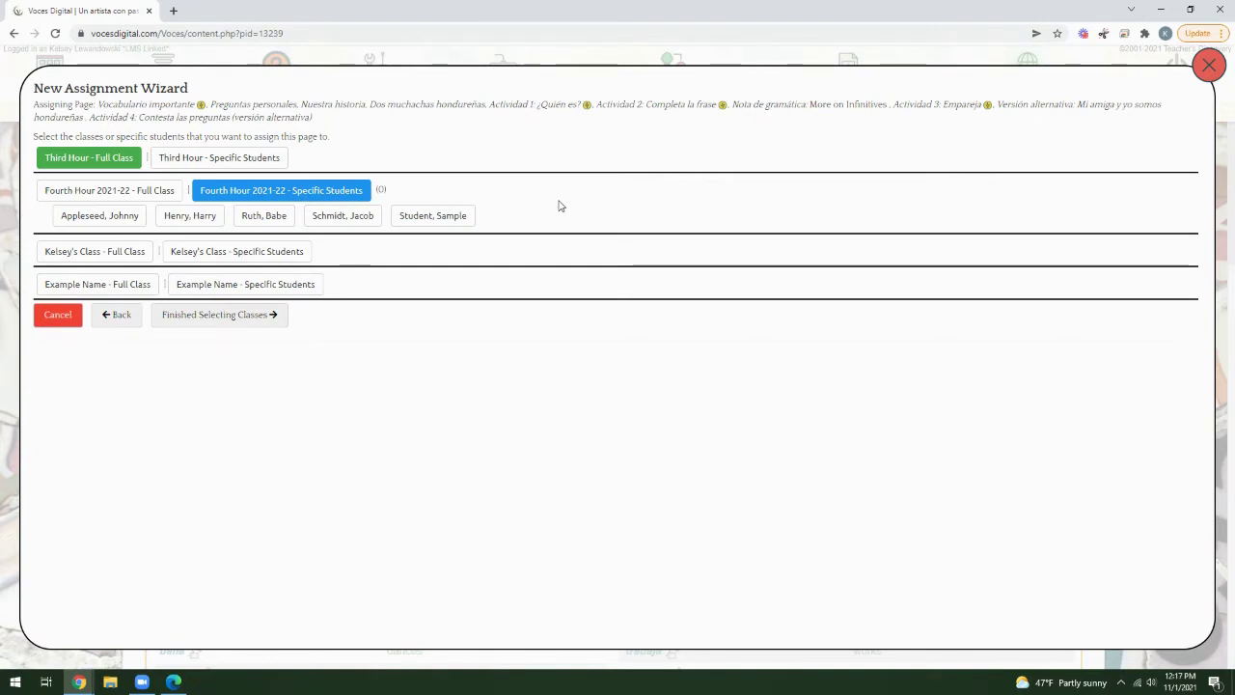
left_click(101, 216)
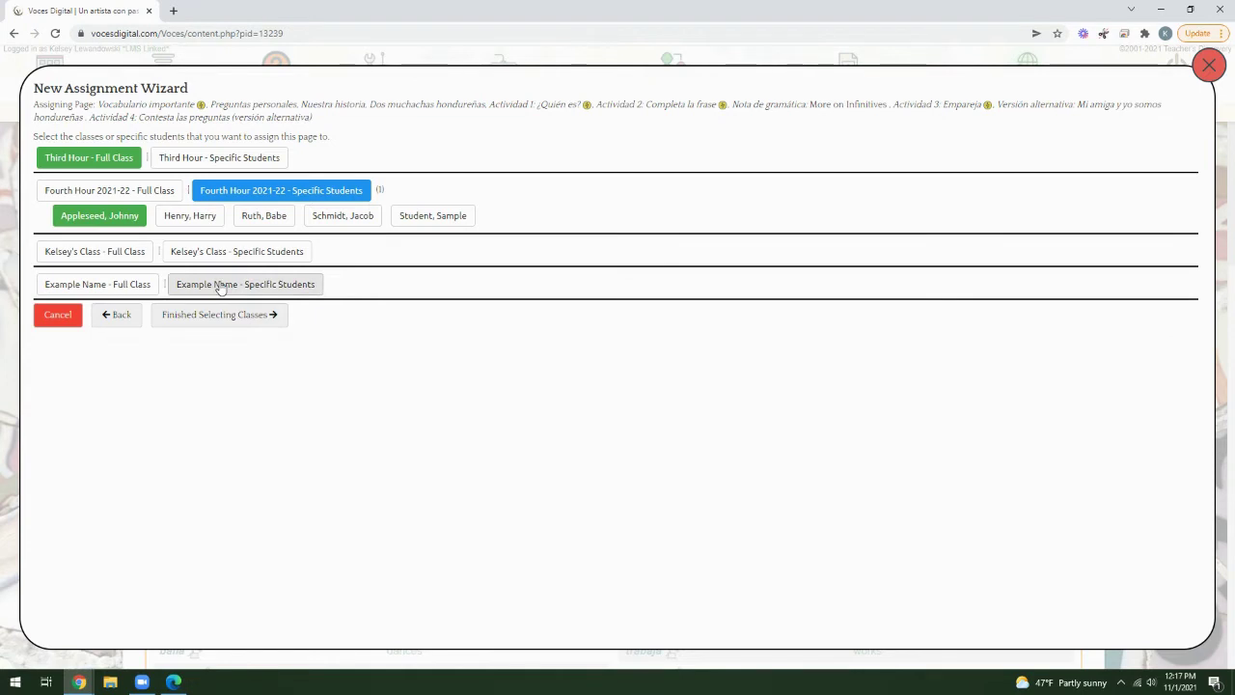
left_click(260, 216)
left_click(431, 215)
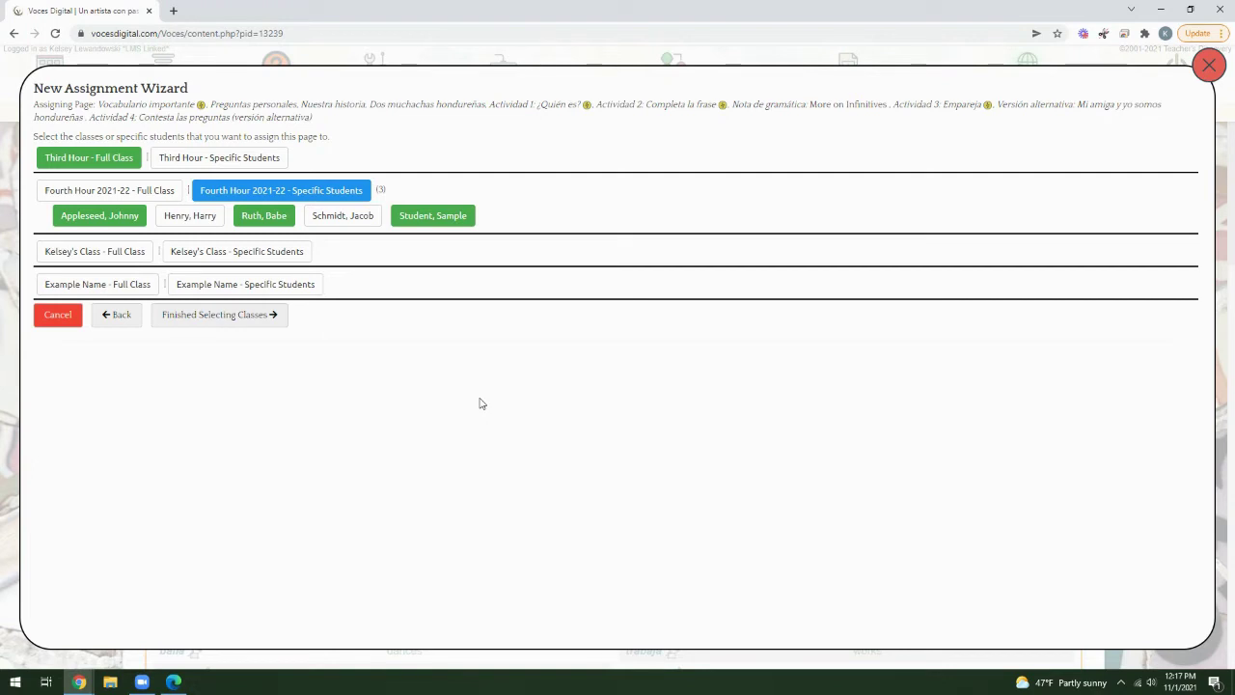
left_click(271, 318)
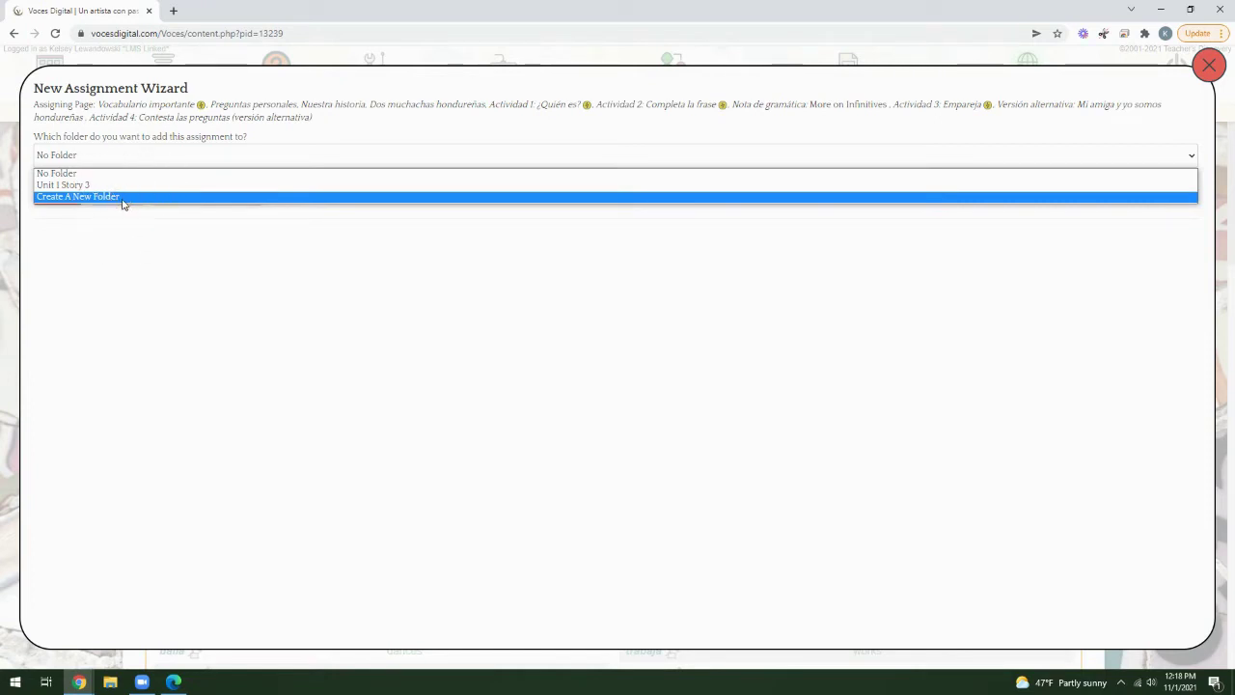
Create a new folder named "Unit 5 Story 3" and use it for the assignment
left_click(123, 198)
left_click(112, 180)
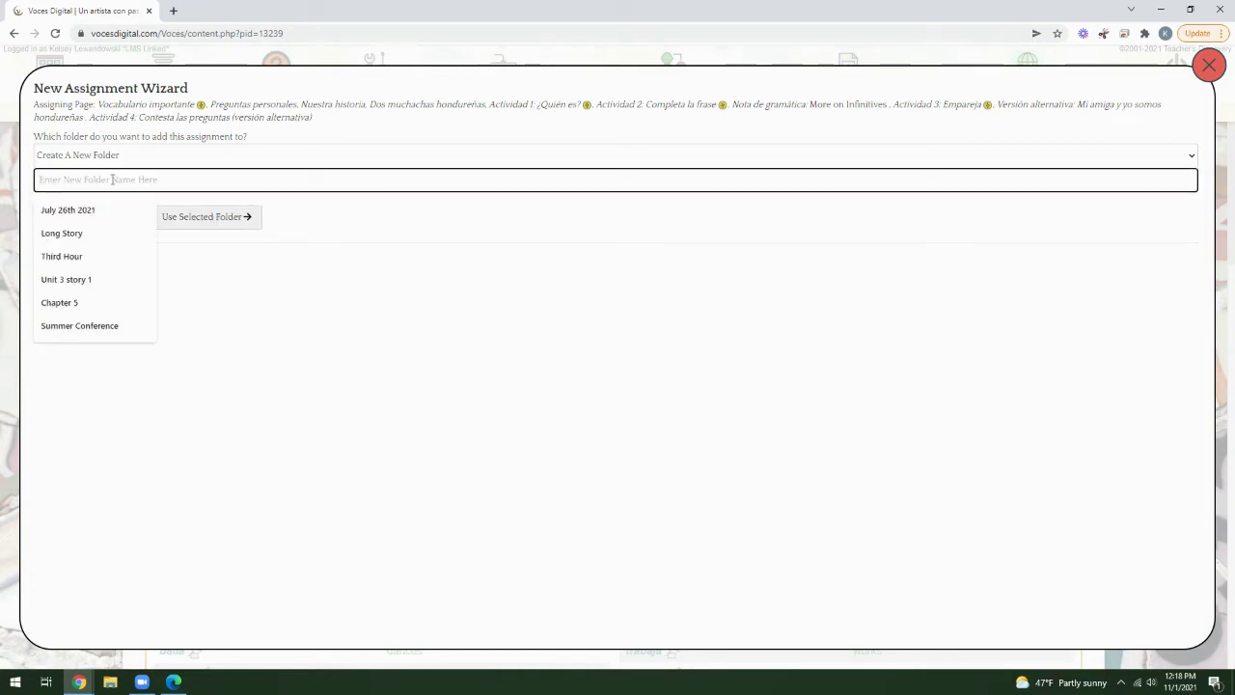
type("Unit 5")
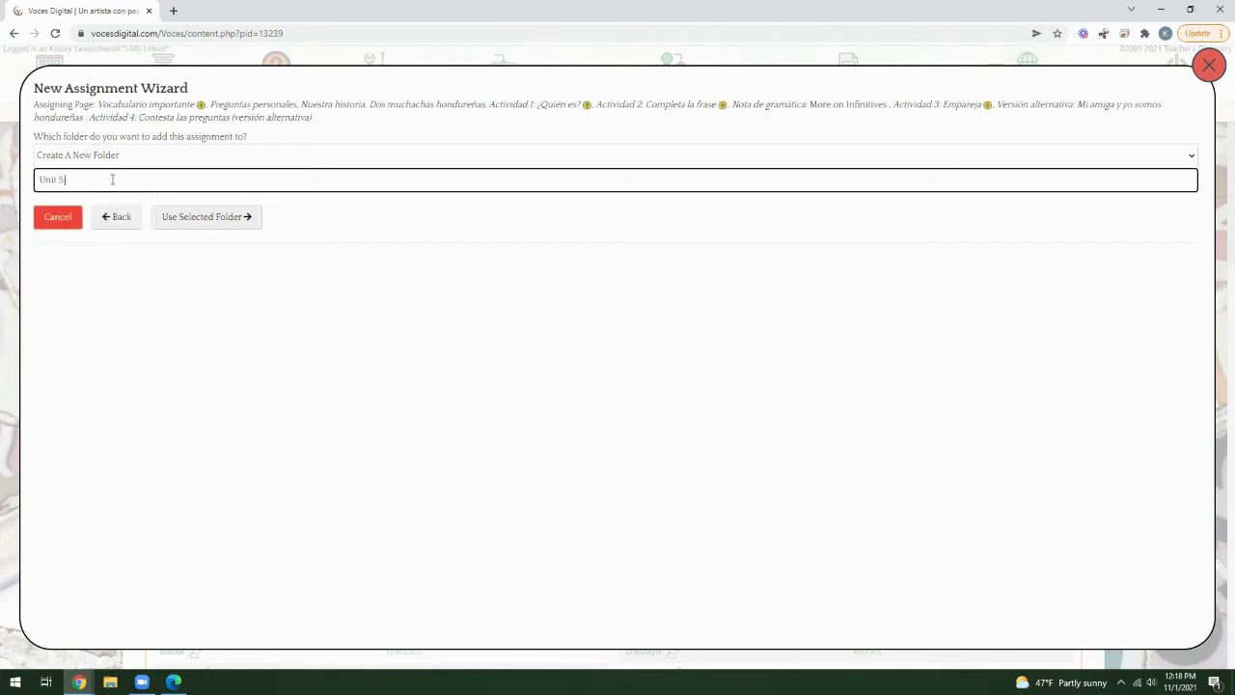
type(" Story 3")
left_click(220, 217)
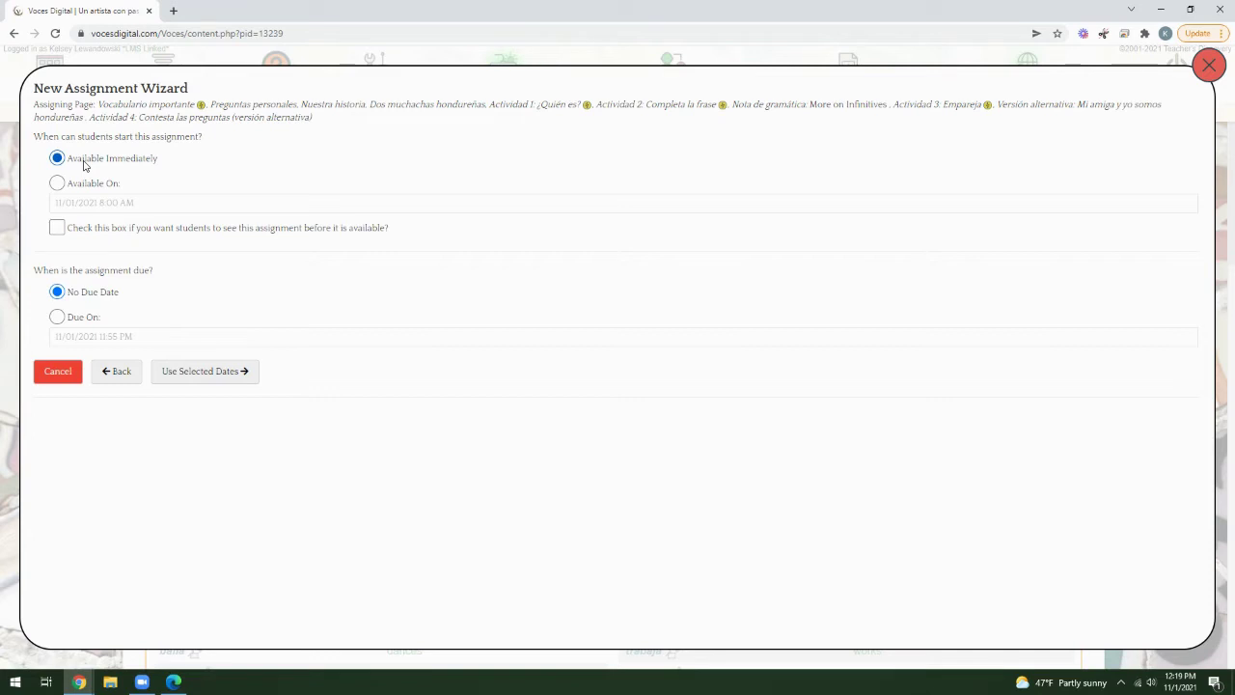
Make the assignment available on 11/30/2021 at 8:00 AM and let students see it before it is available
left_click(57, 183)
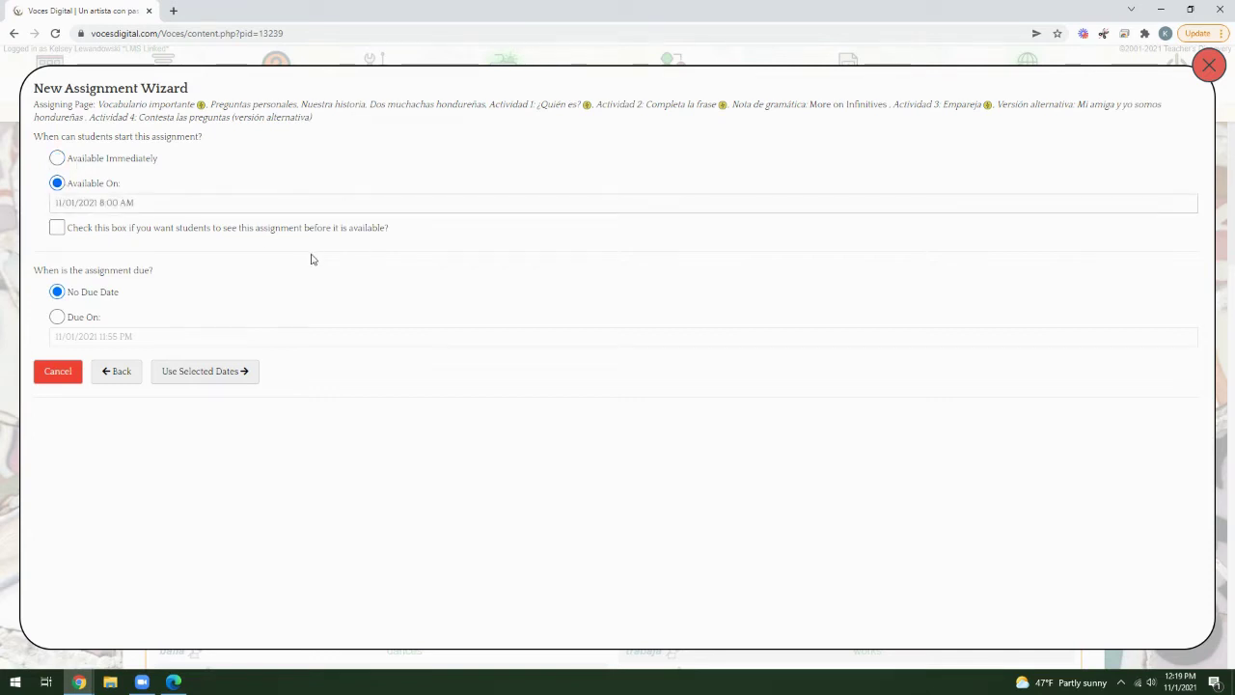
left_click(68, 201)
left_click(116, 370)
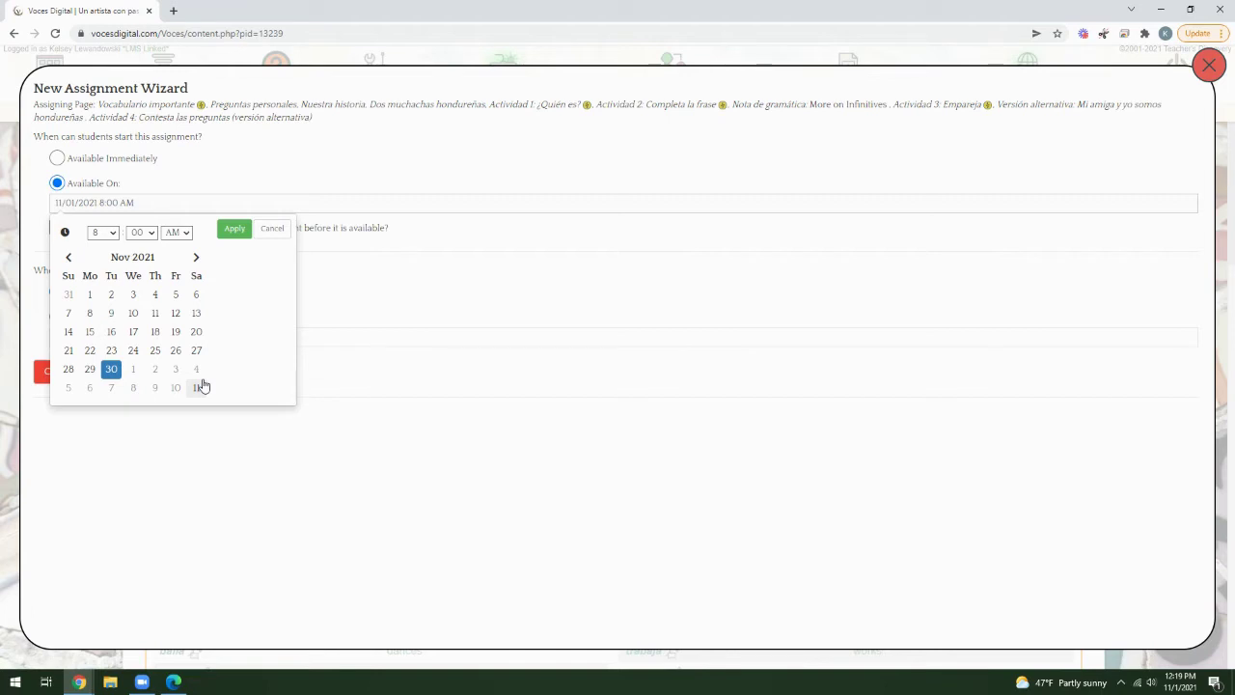
left_click(234, 229)
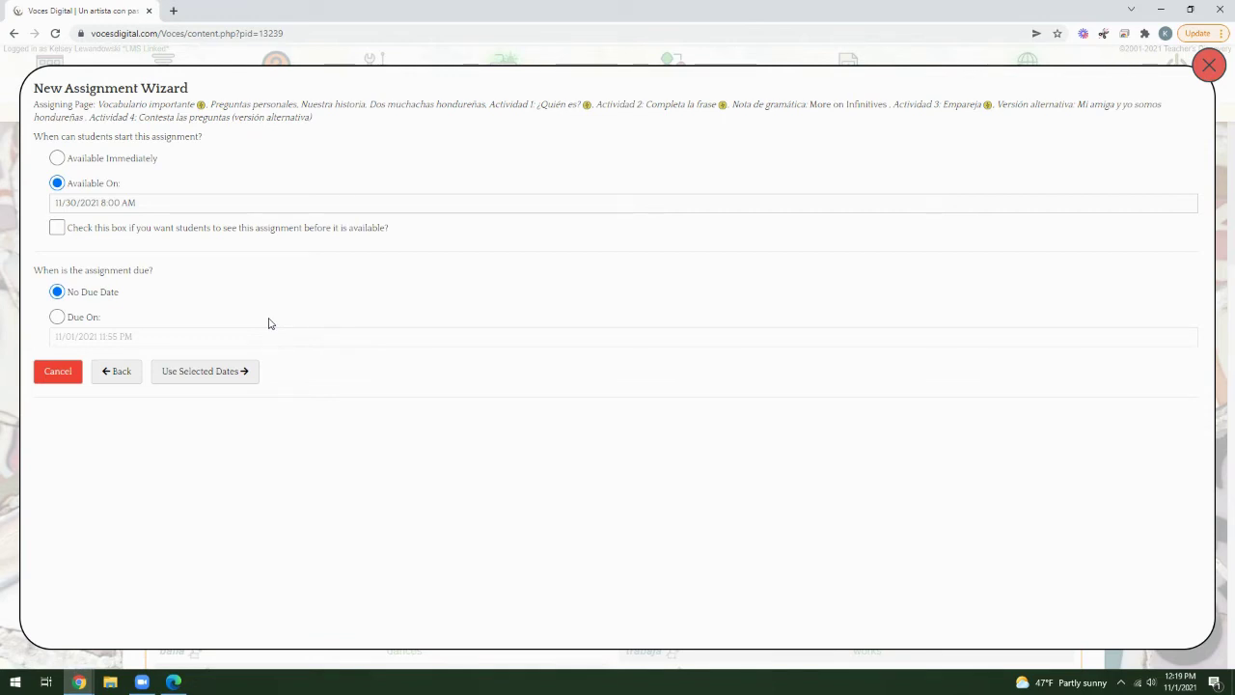
left_click(60, 229)
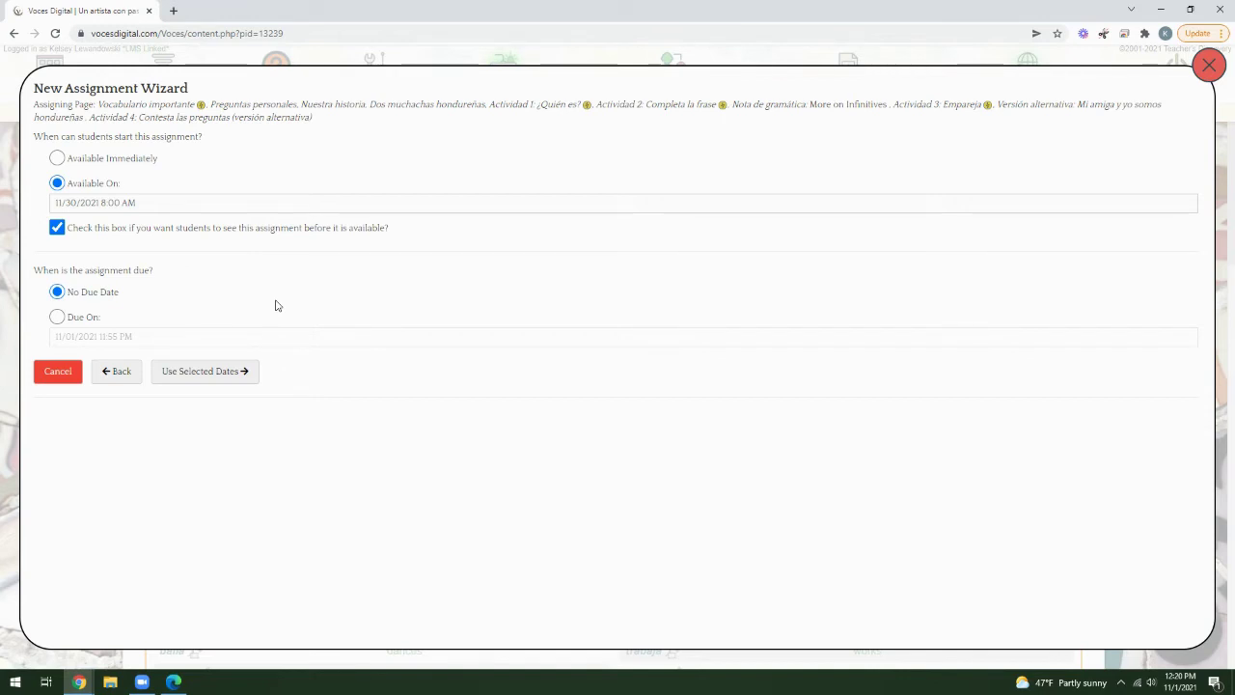
left_click(58, 158)
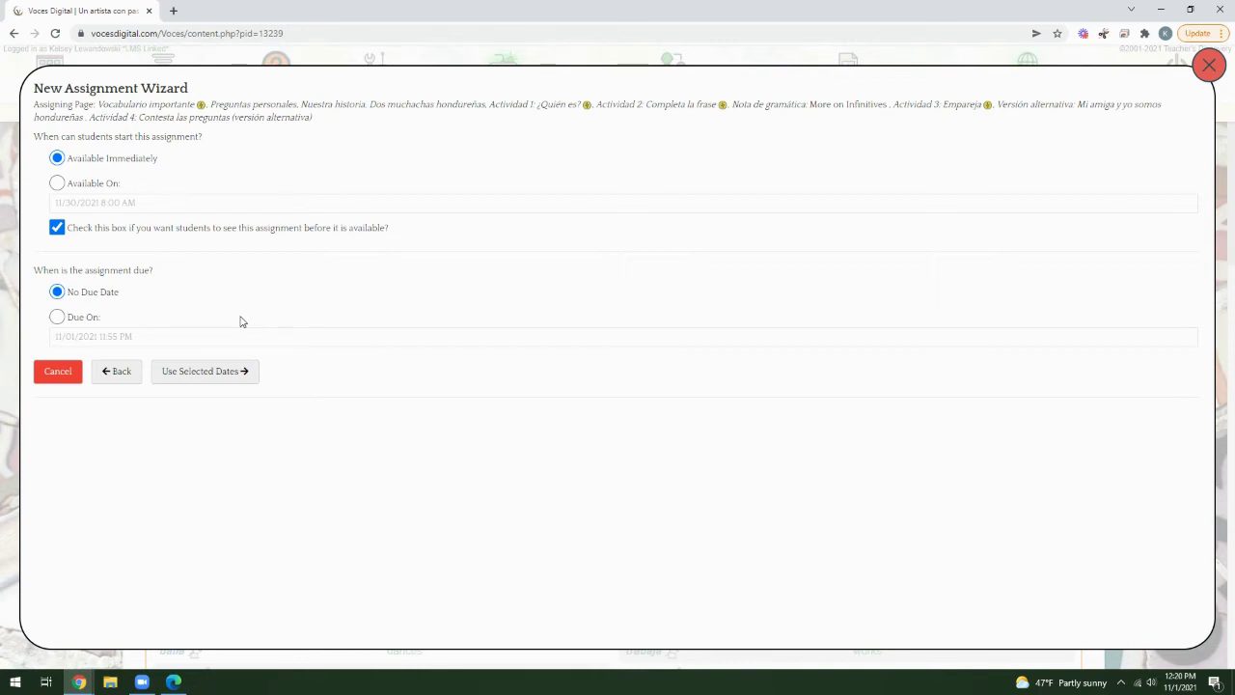
left_click(57, 184)
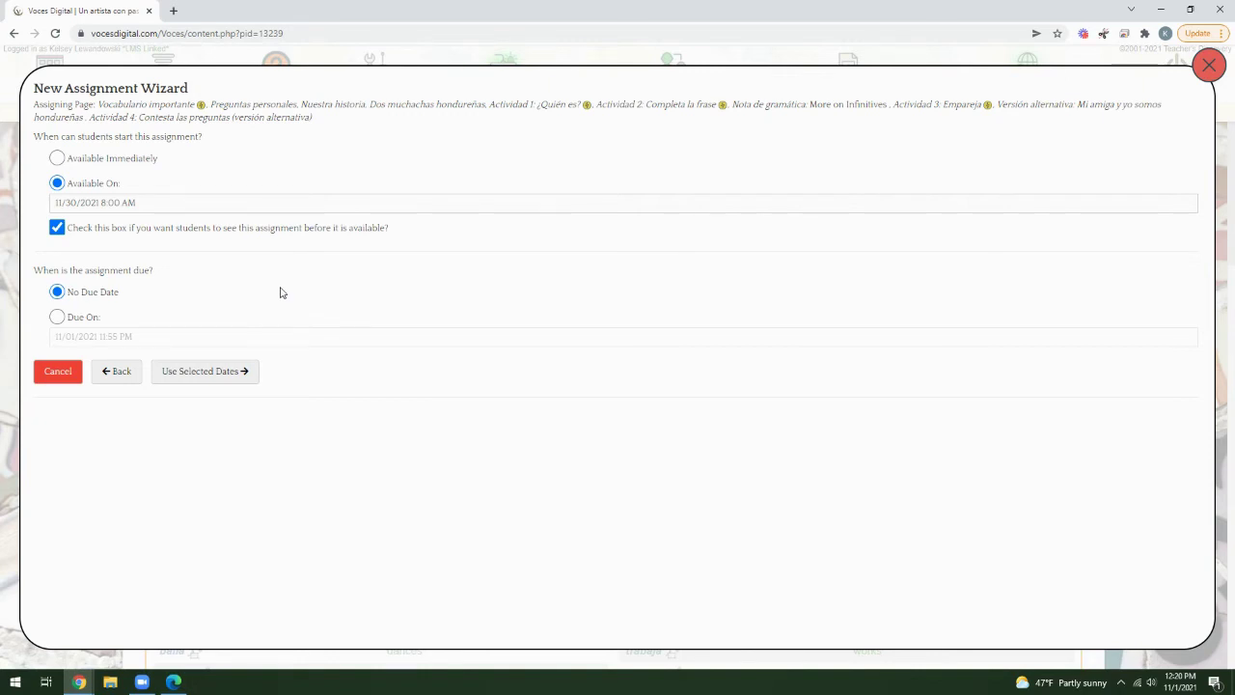
Set the due date to 12/03/2021 3:55 PM with an Open-Ended deadline, and accept the selected dates
left_click(56, 320)
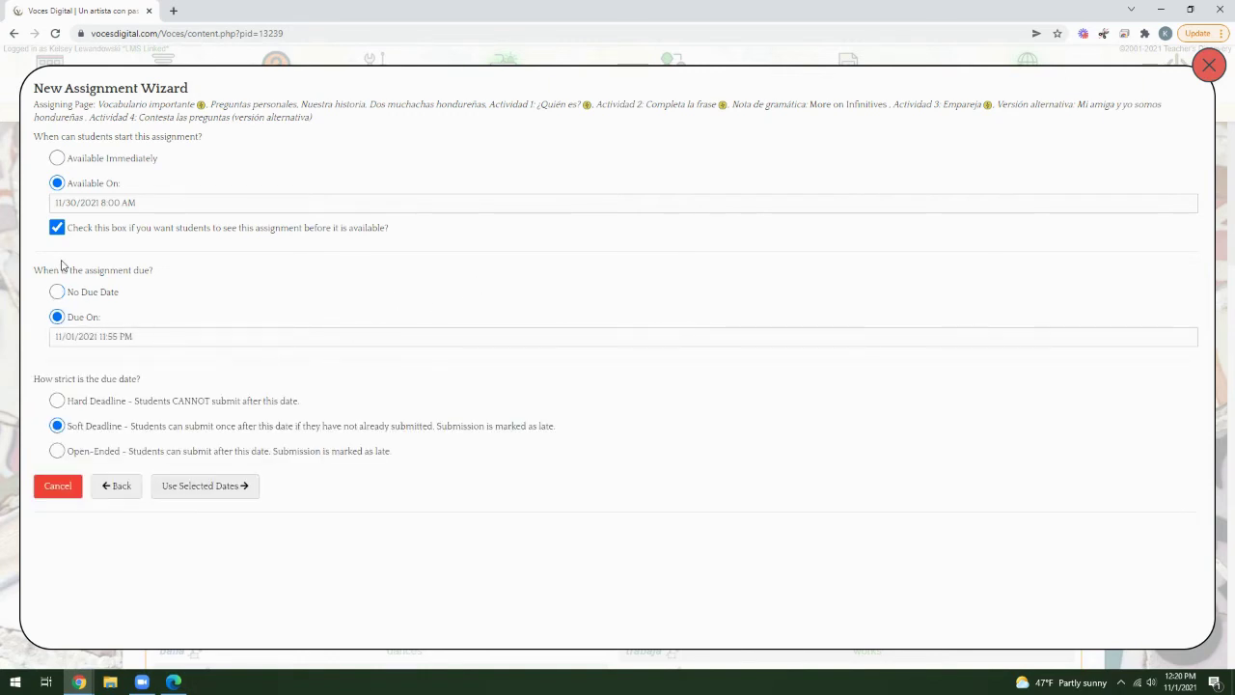
left_click(88, 337)
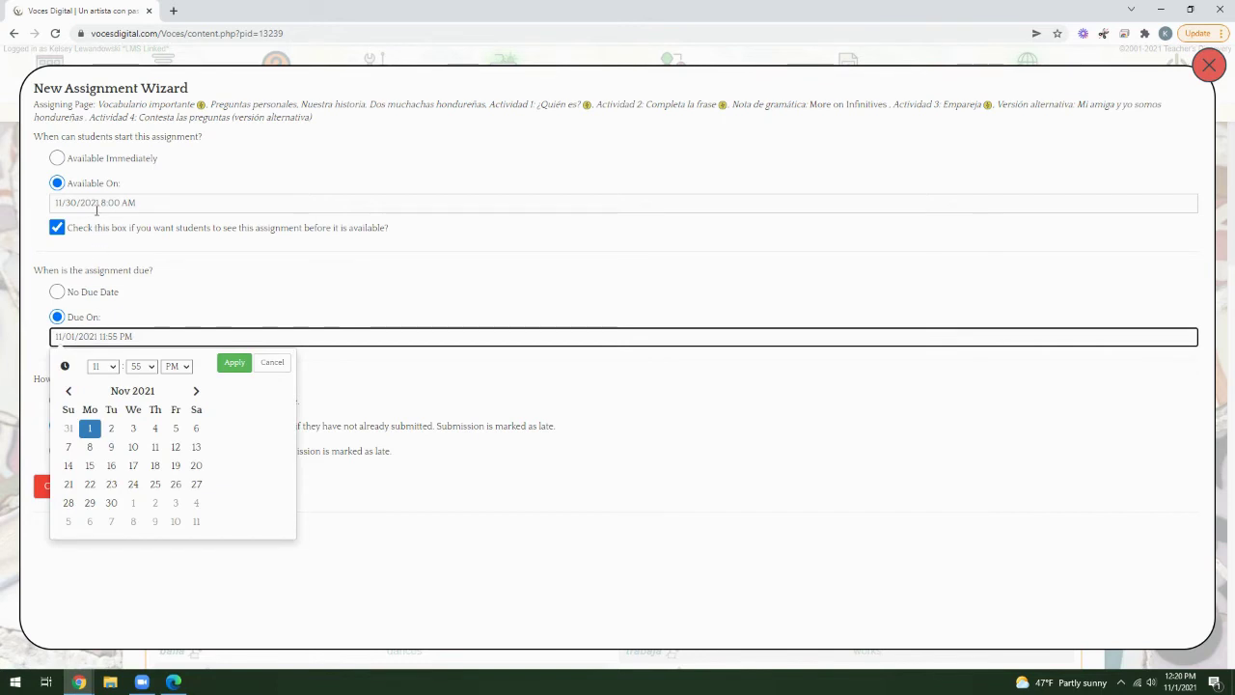
left_click(175, 504)
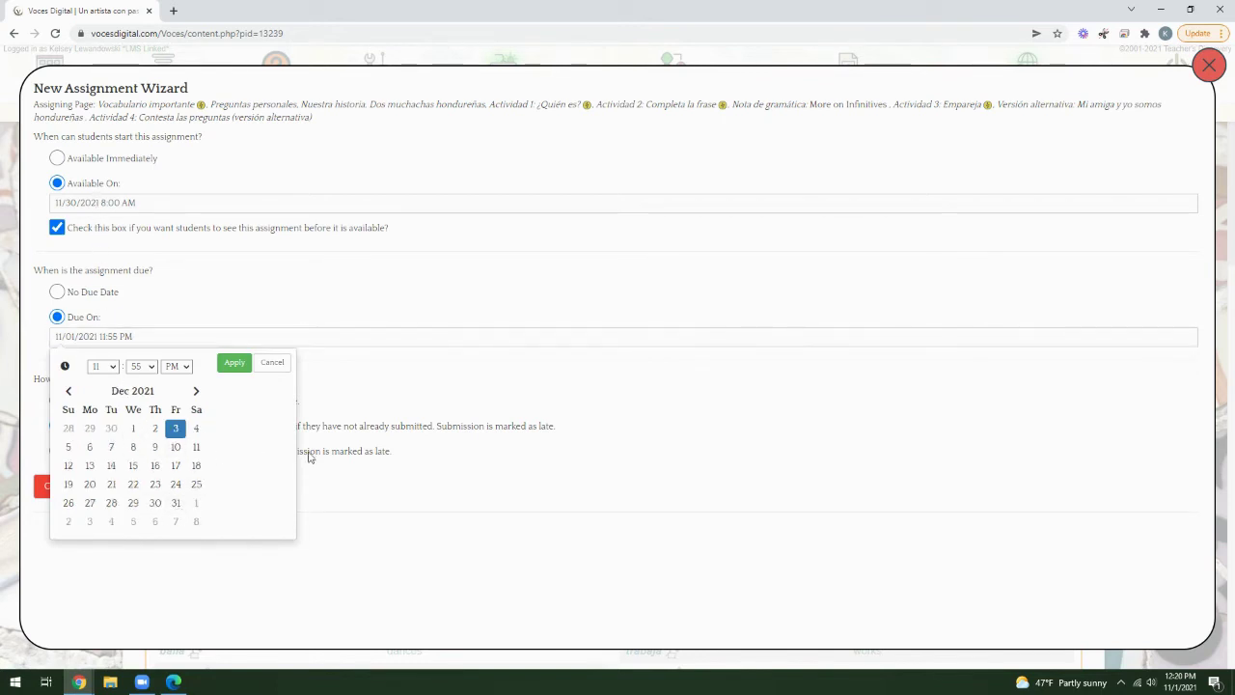
left_click(103, 365)
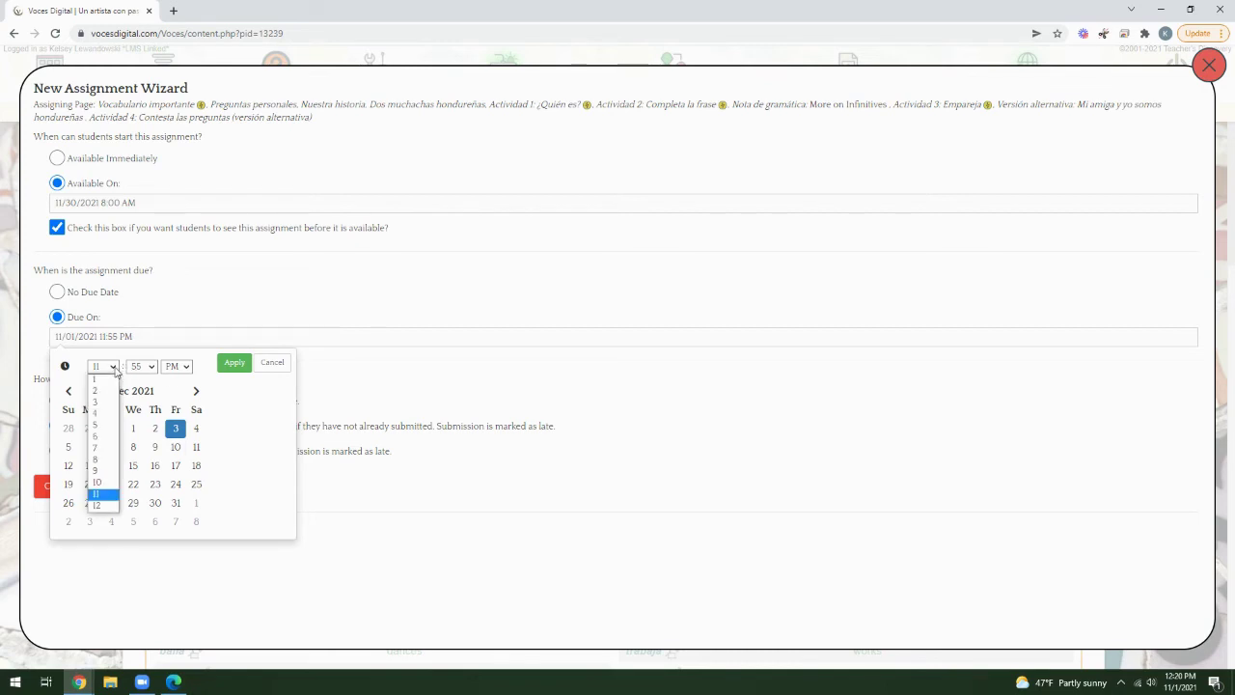
left_click(106, 409)
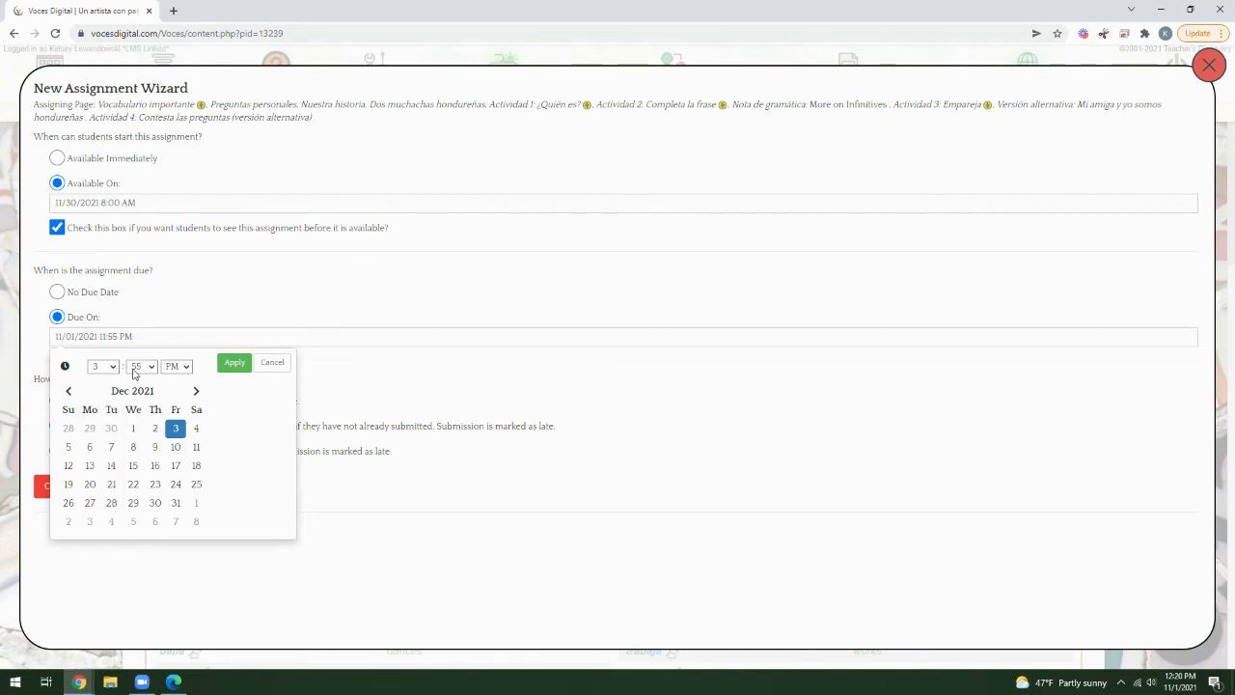
left_click(236, 367)
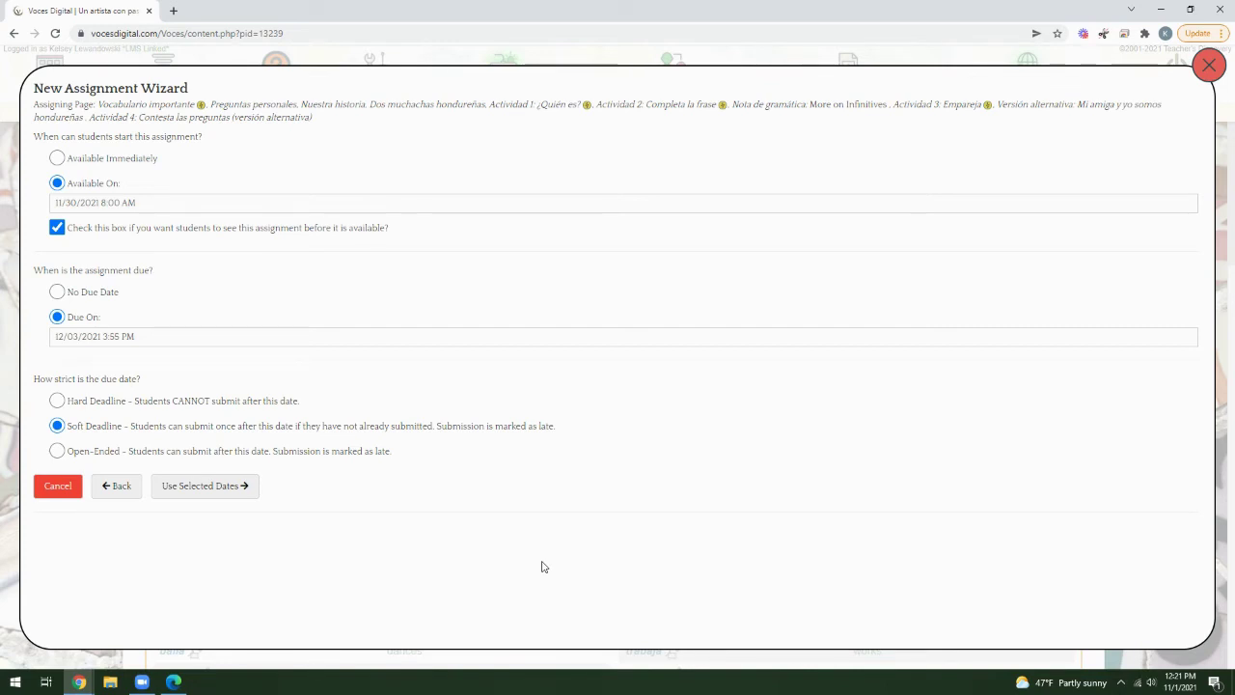
left_click(62, 451)
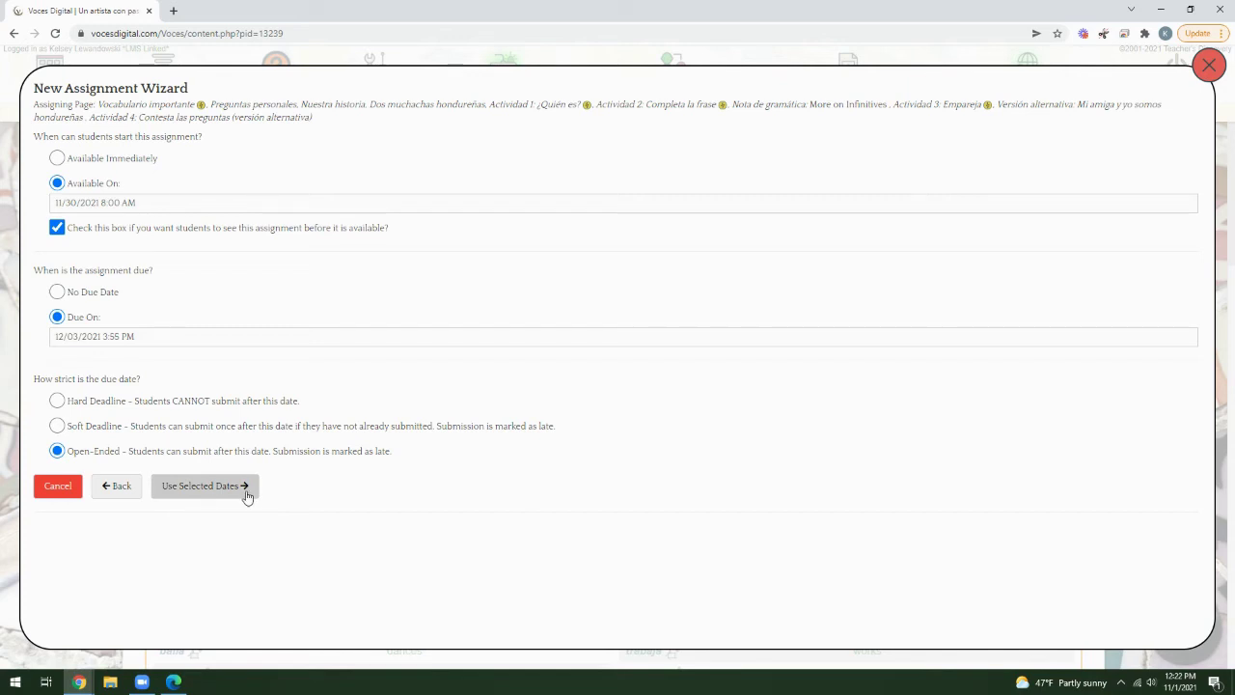
left_click(201, 491)
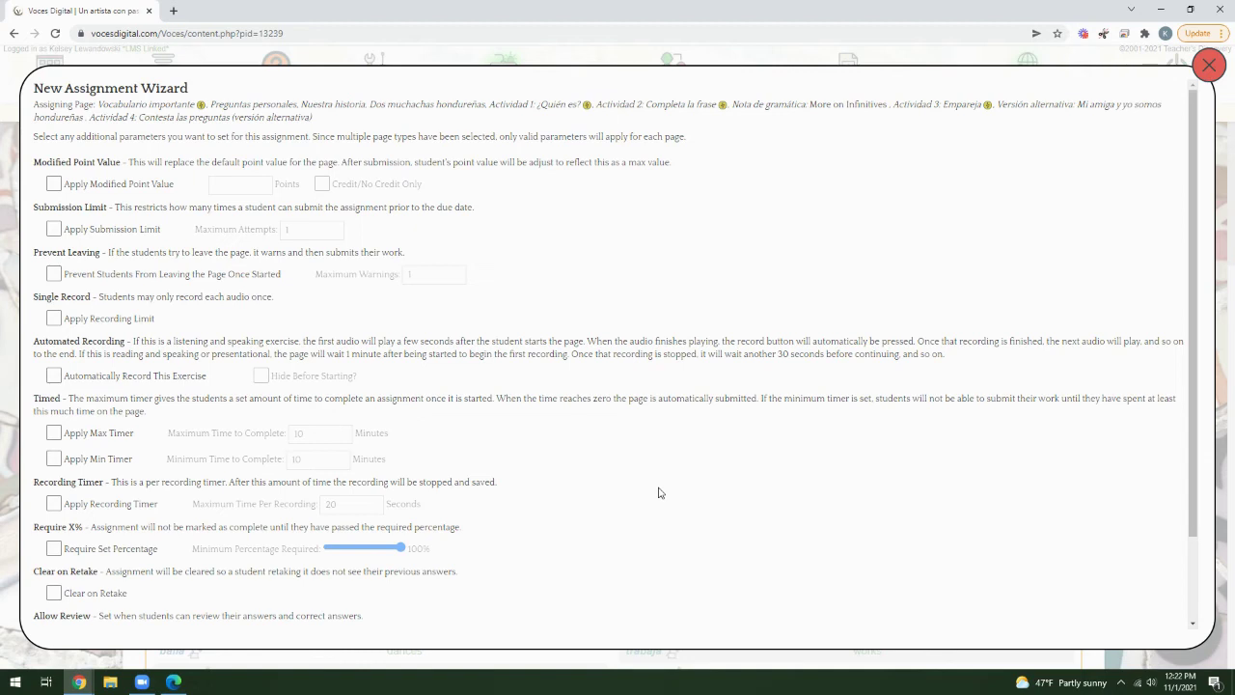
left_click(54, 184)
left_click(235, 188)
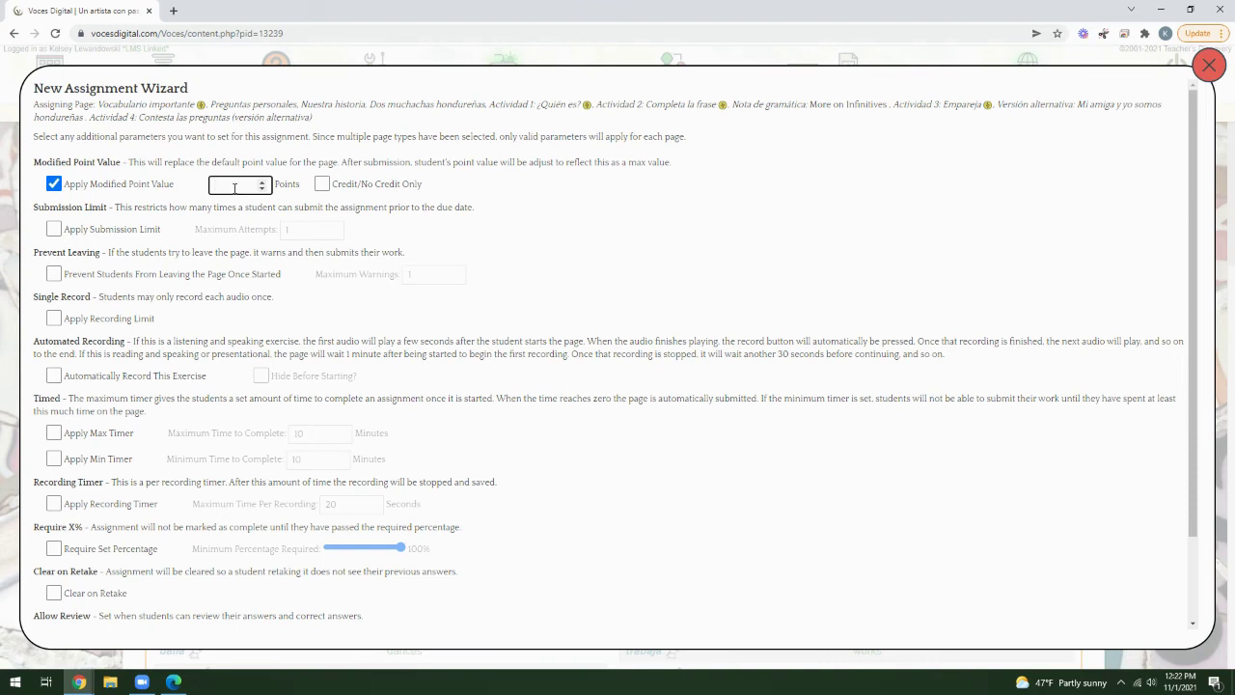
type("10")
left_click(54, 183)
Examine the additional assignment parameters, including the submission limit, timers, required percentage, clear on retake and allow review options
left_click_drag(45, 207, 96, 207)
left_click_drag(36, 396, 120, 399)
left_click(46, 422)
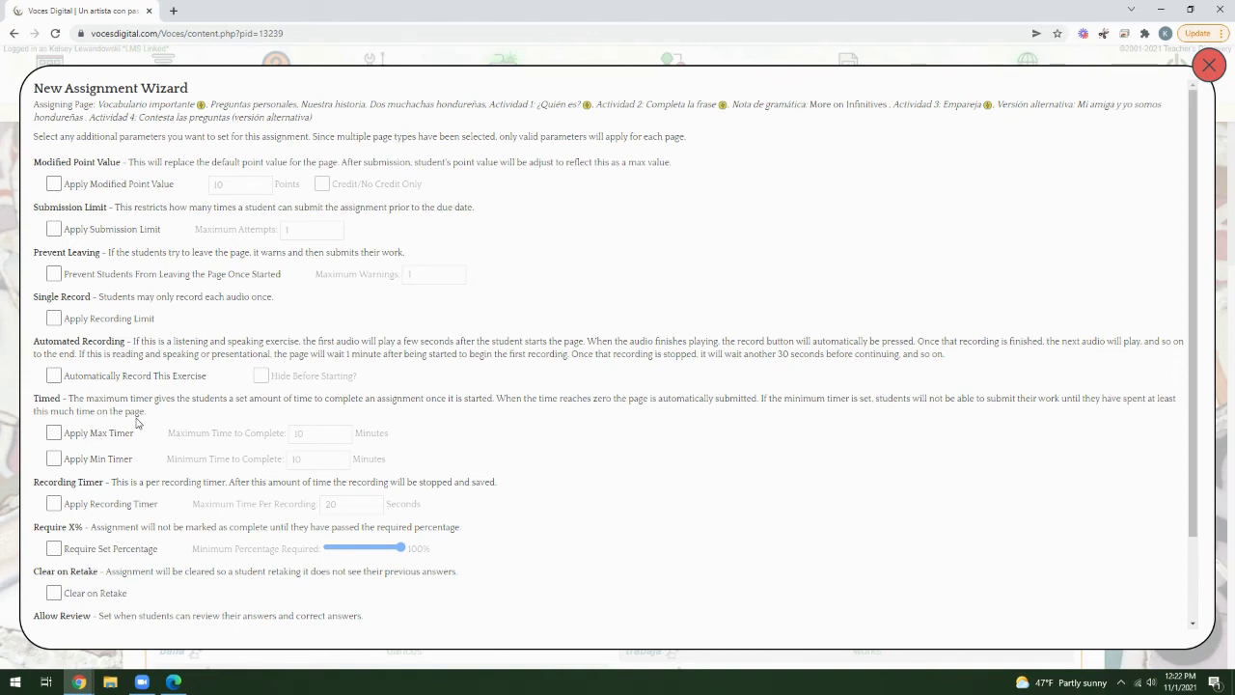
scroll(136, 422, "down", 2)
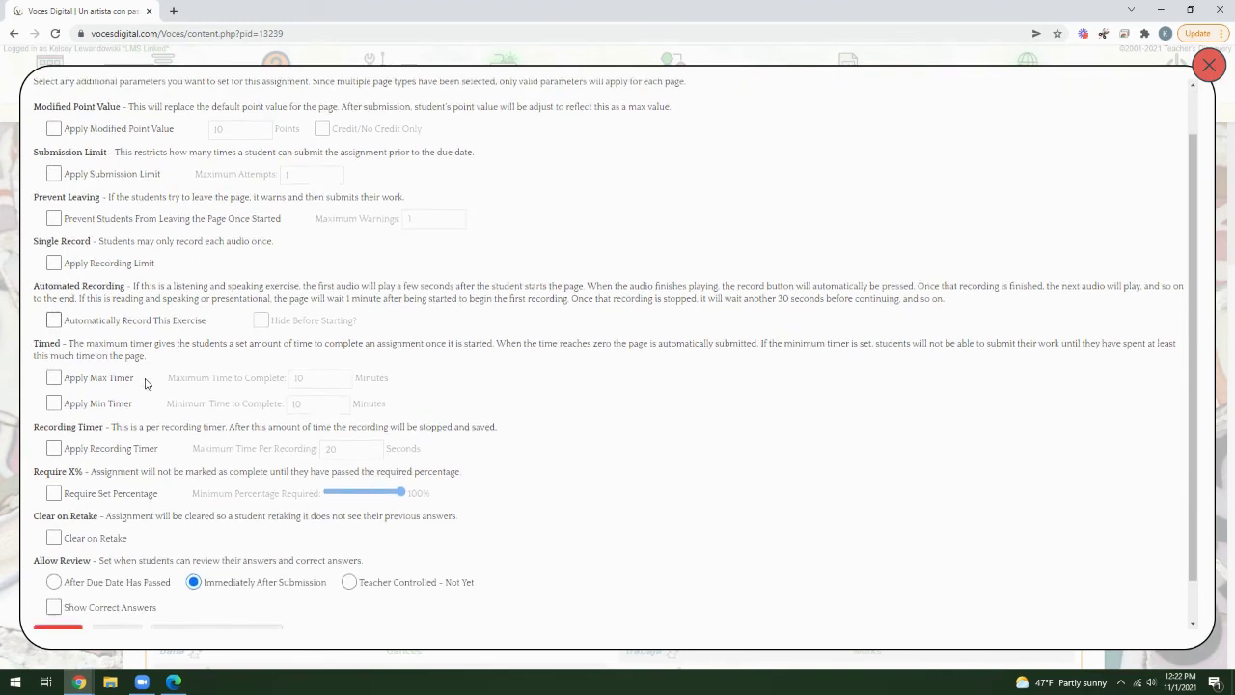
triple_click(36, 425)
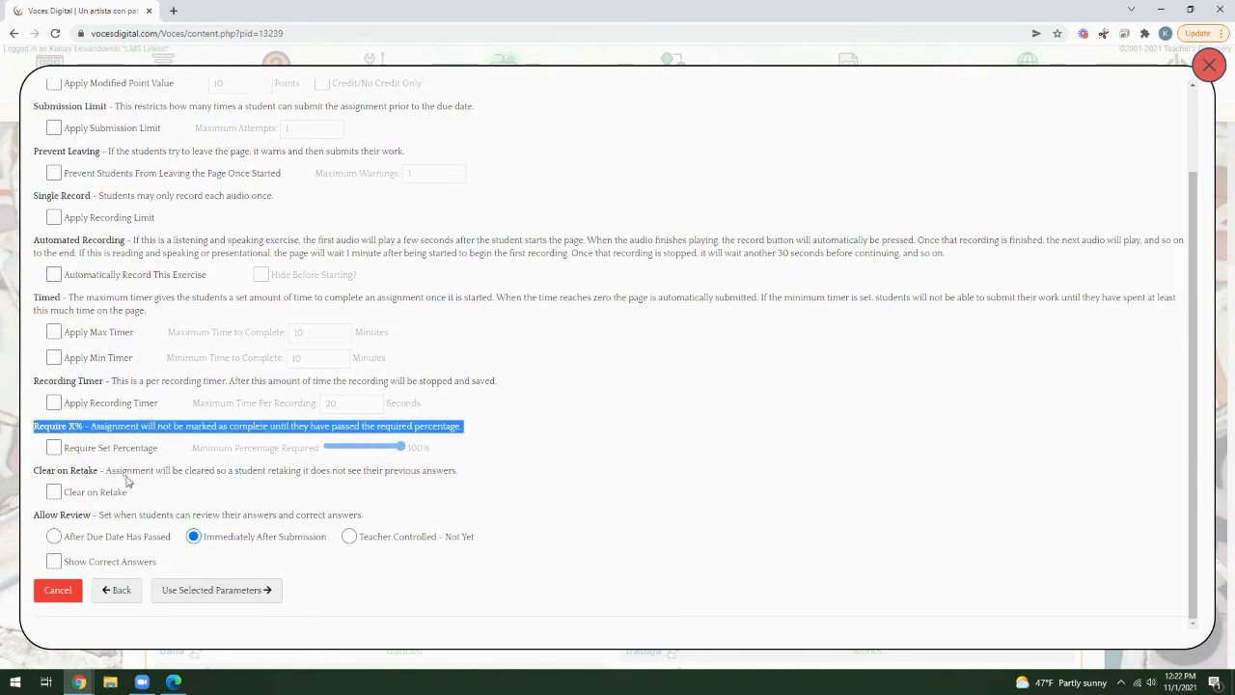
left_click(225, 452)
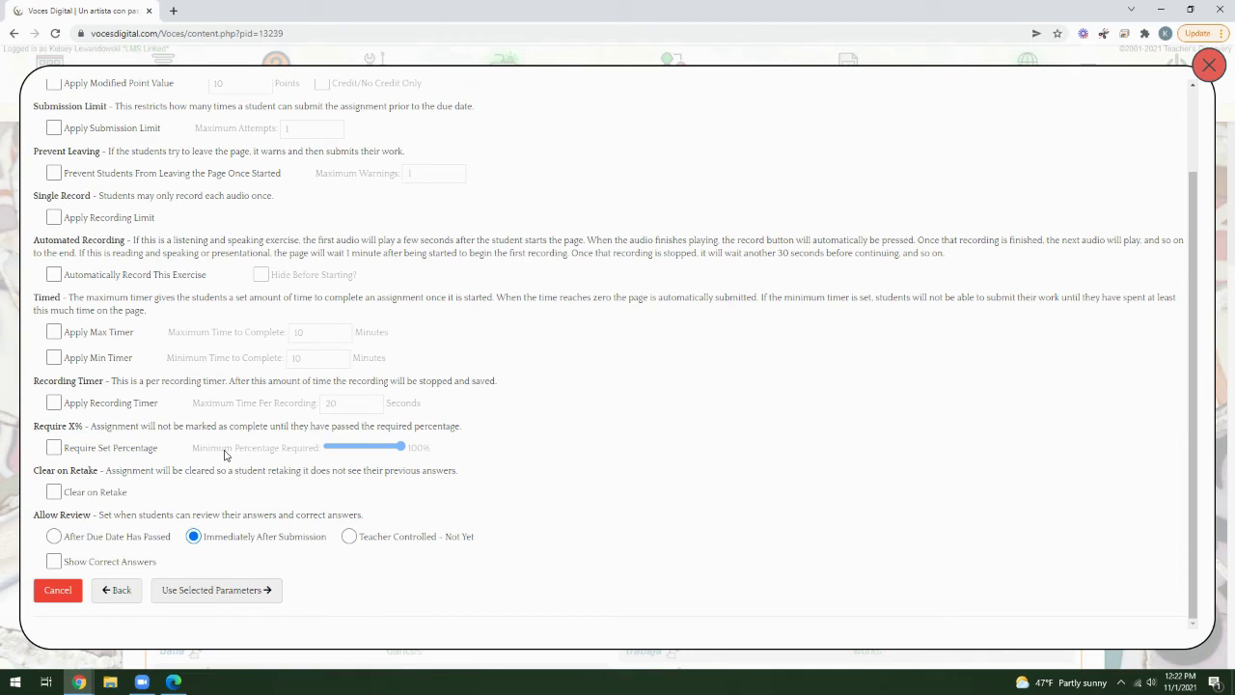
triple_click(118, 515)
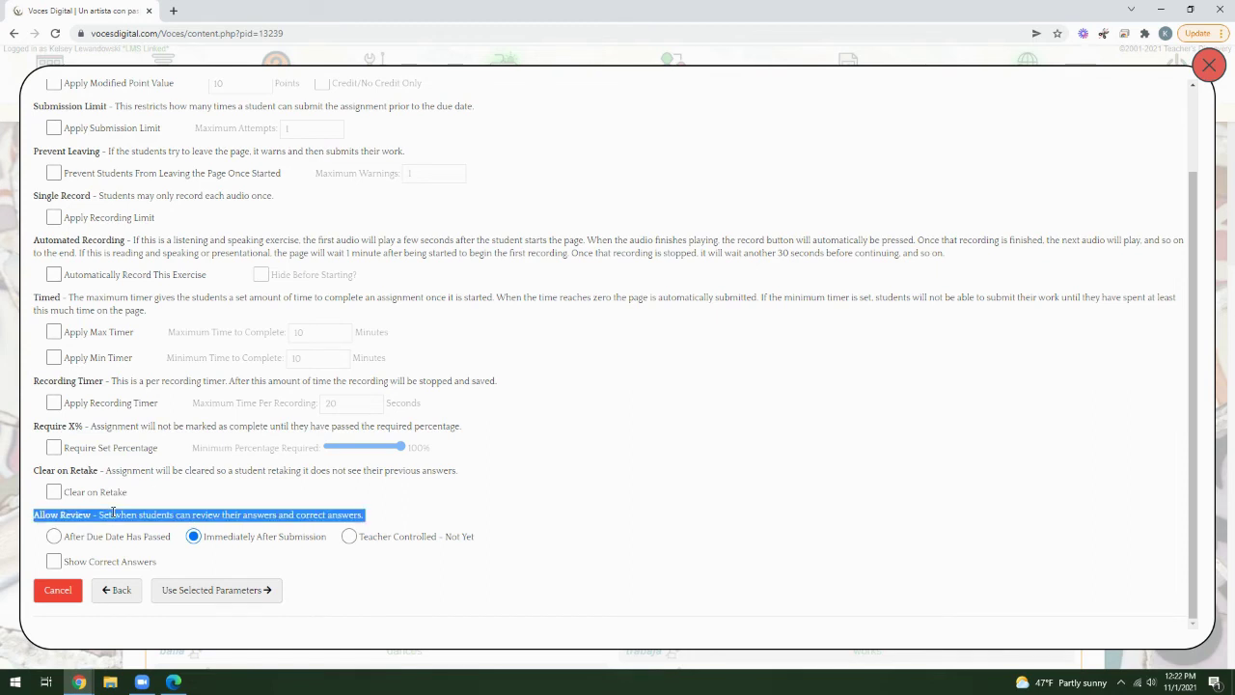
left_click(627, 489)
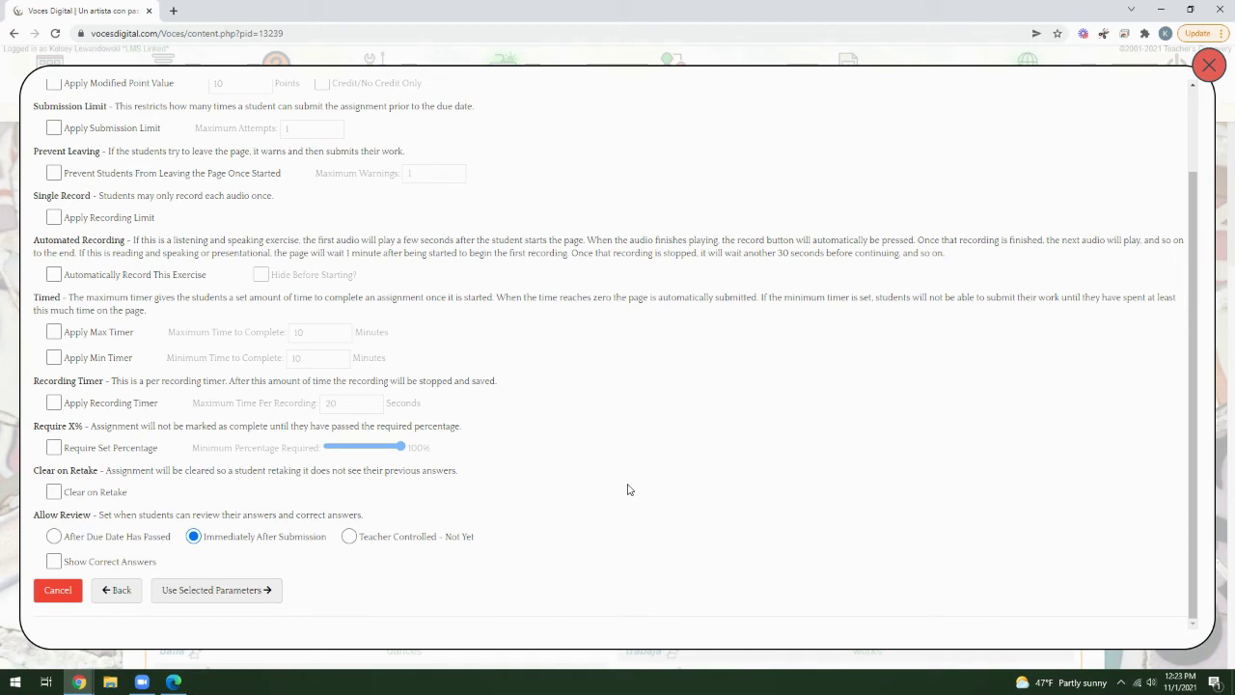
Turn on showing correct answers with review immediately after submission, and use the selected parameters
left_click(54, 562)
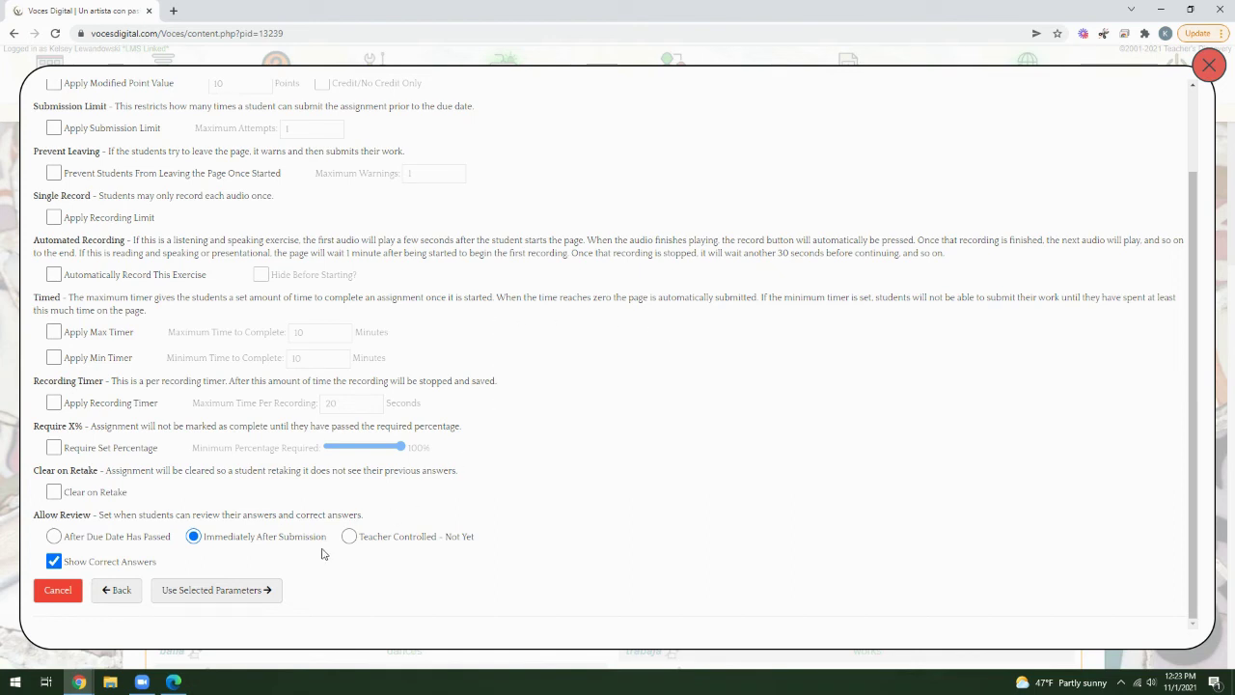
left_click(266, 591)
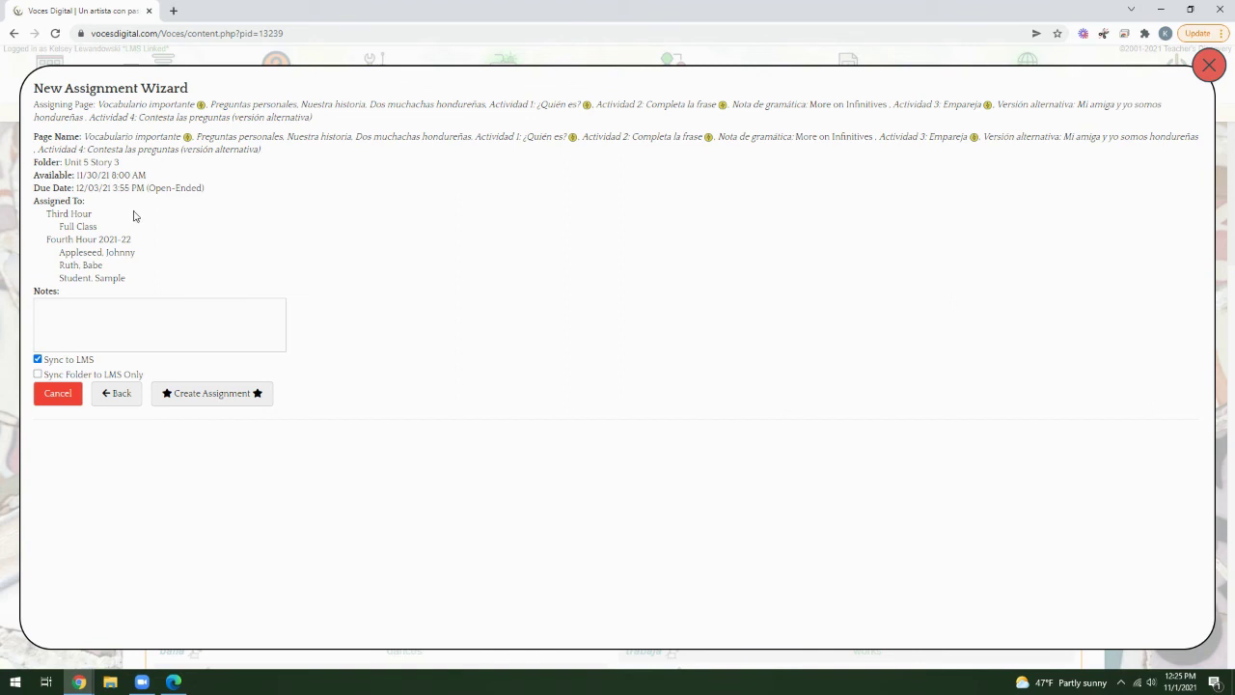
Set the assignment to sync only its folder to the LMS and create the assignment without notes
left_click(76, 325)
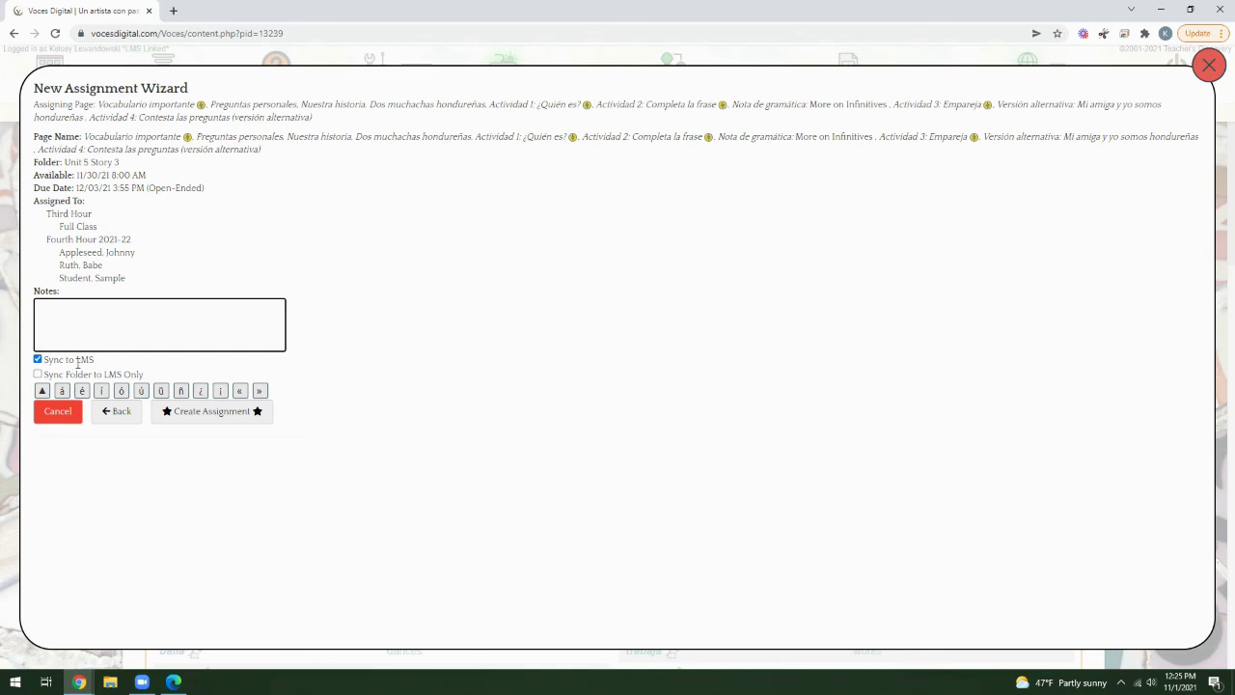
double_click(77, 364)
left_click(367, 373)
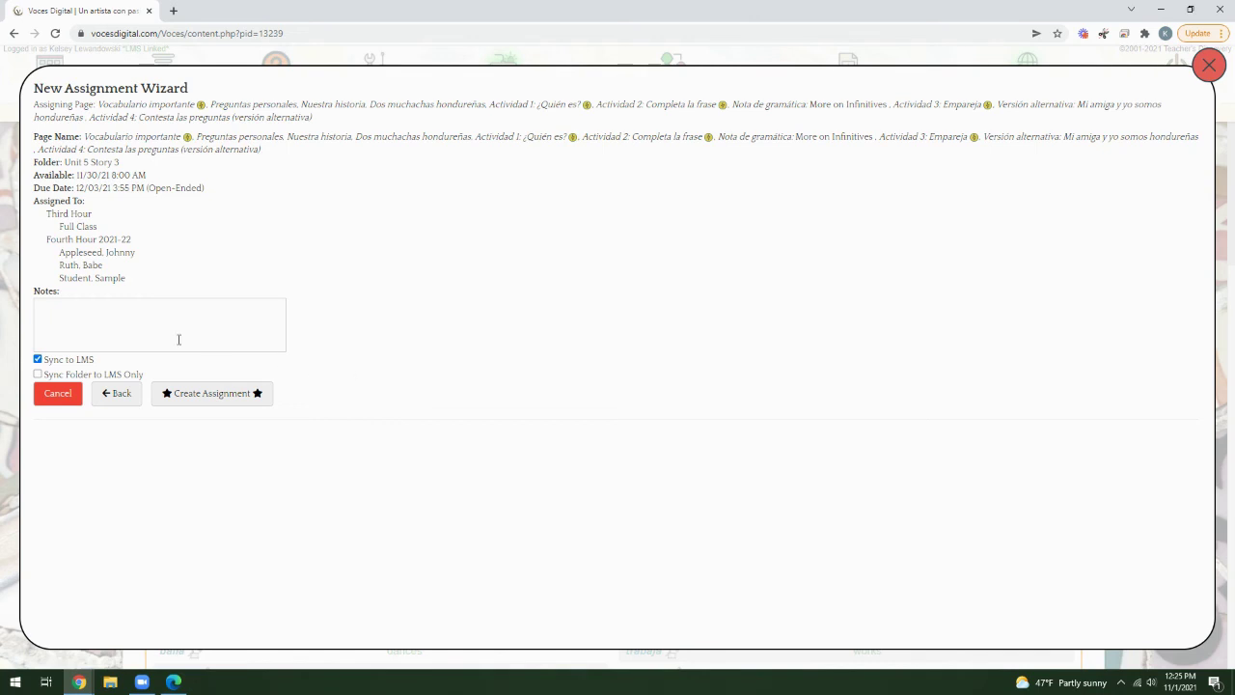
left_click(38, 375)
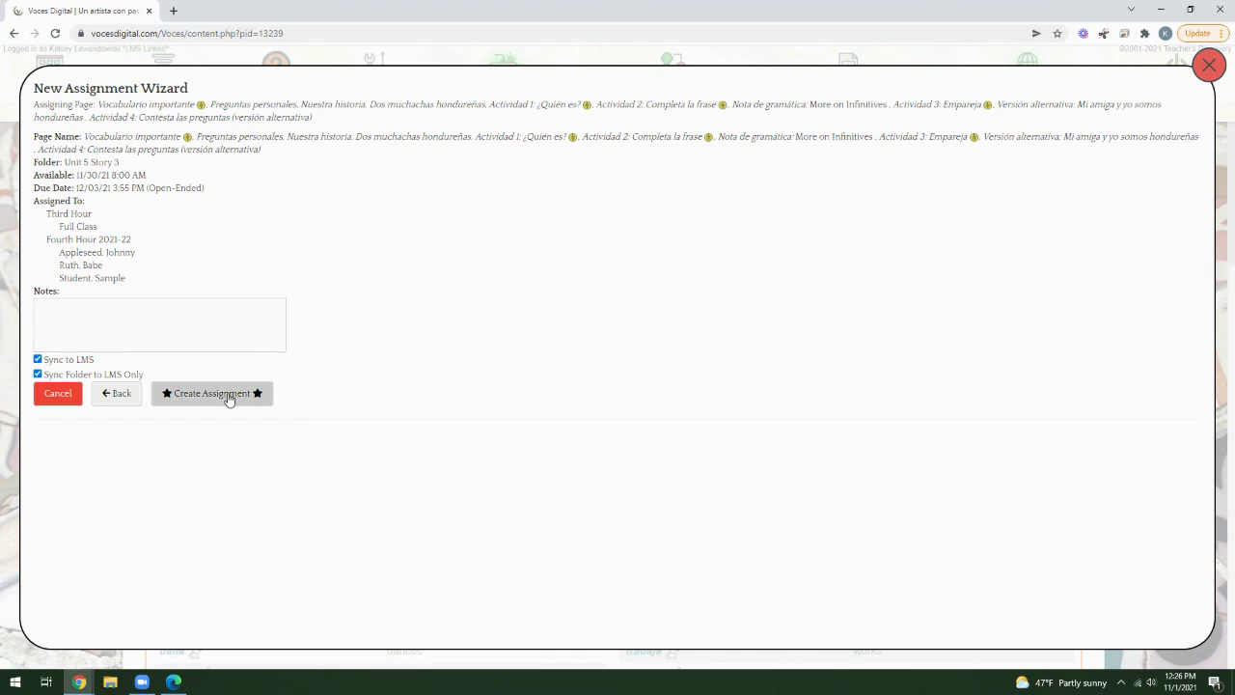
left_click(172, 399)
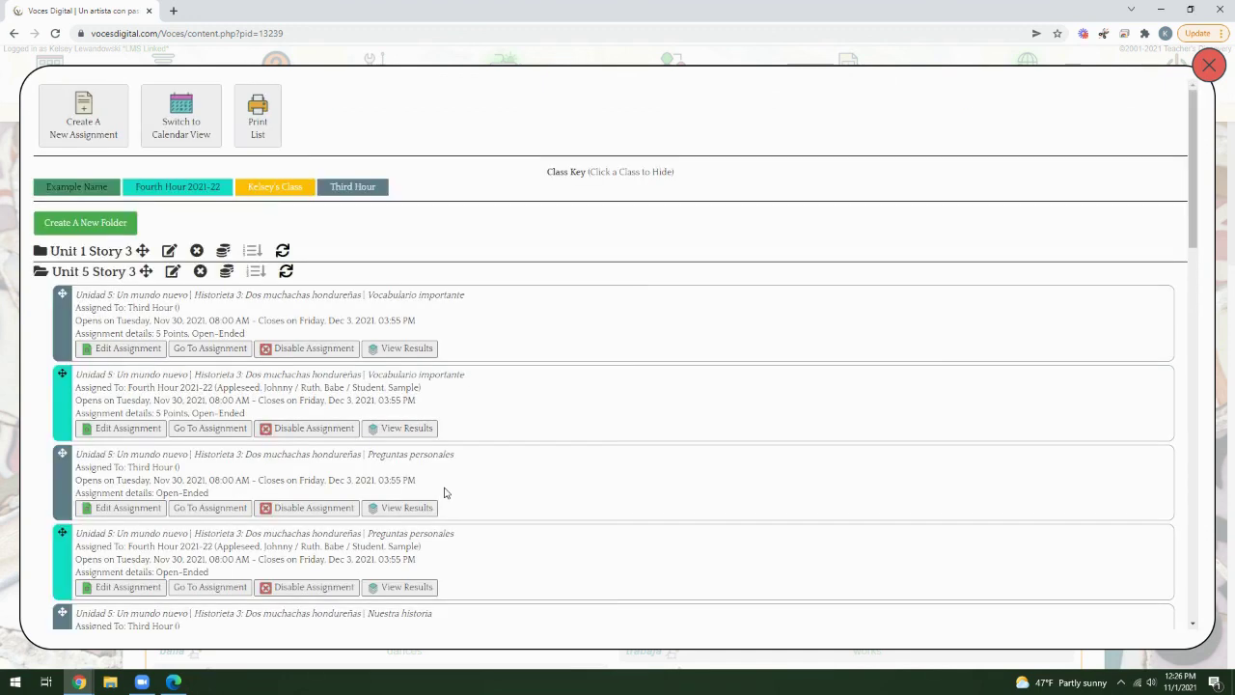
Disable the Fourth Hour 2021-22 "Nuestra historia" assignment in the Unit 5 Story 3 folder, and enable it again
left_click(108, 274)
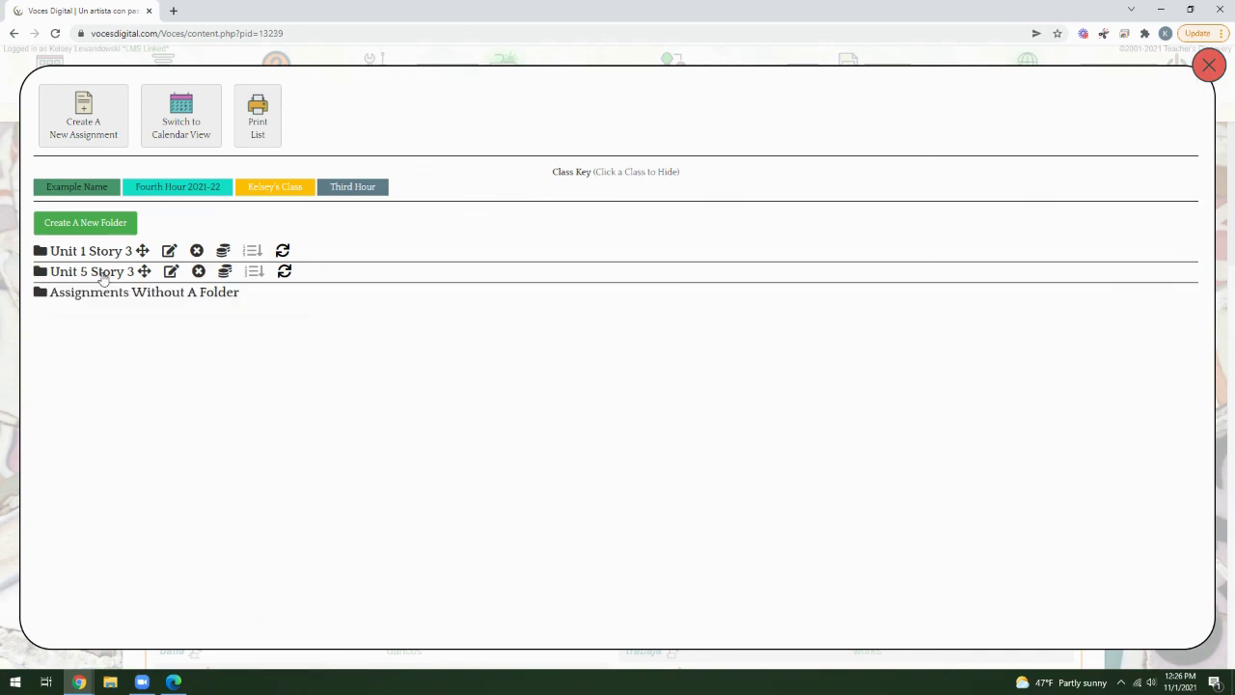
left_click(100, 275)
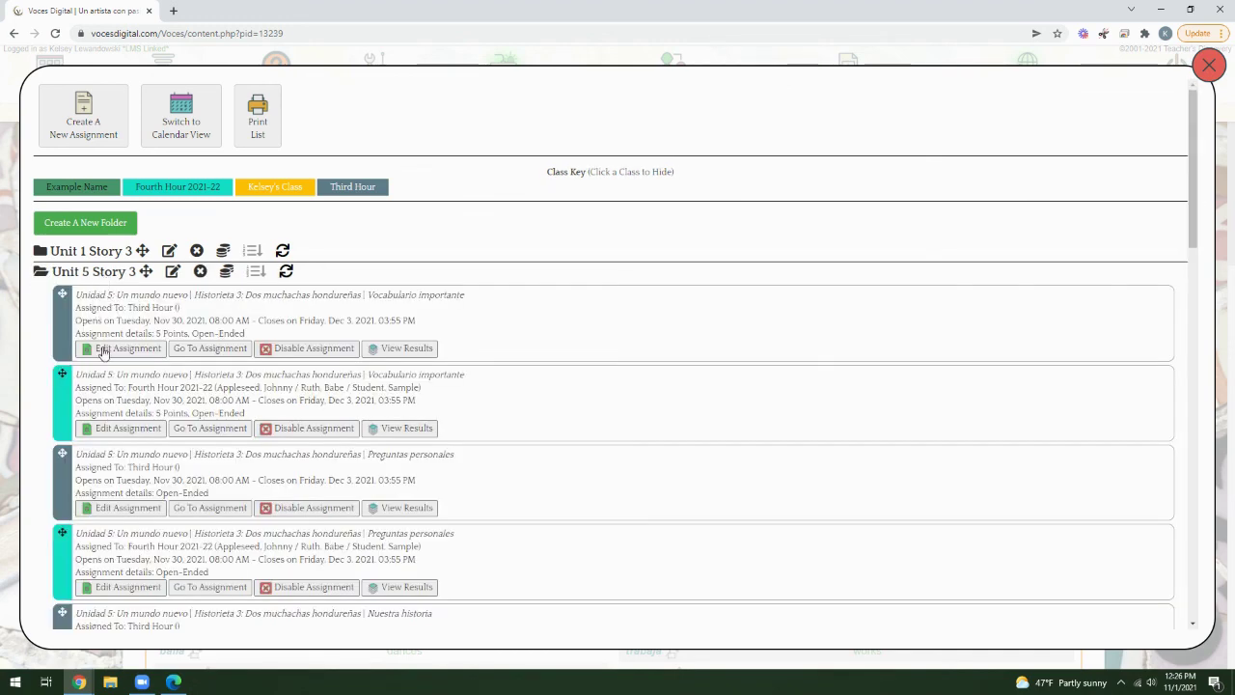
scroll(100, 446, "down", 3)
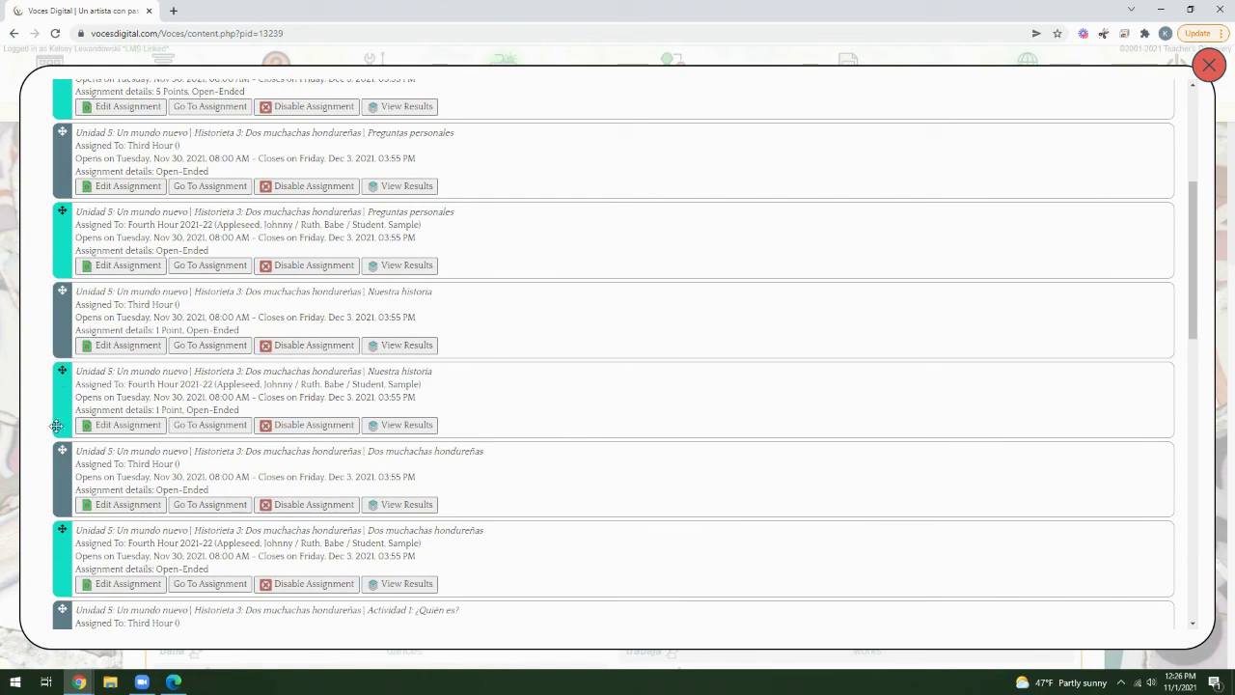
scroll(439, 333, "down", 1)
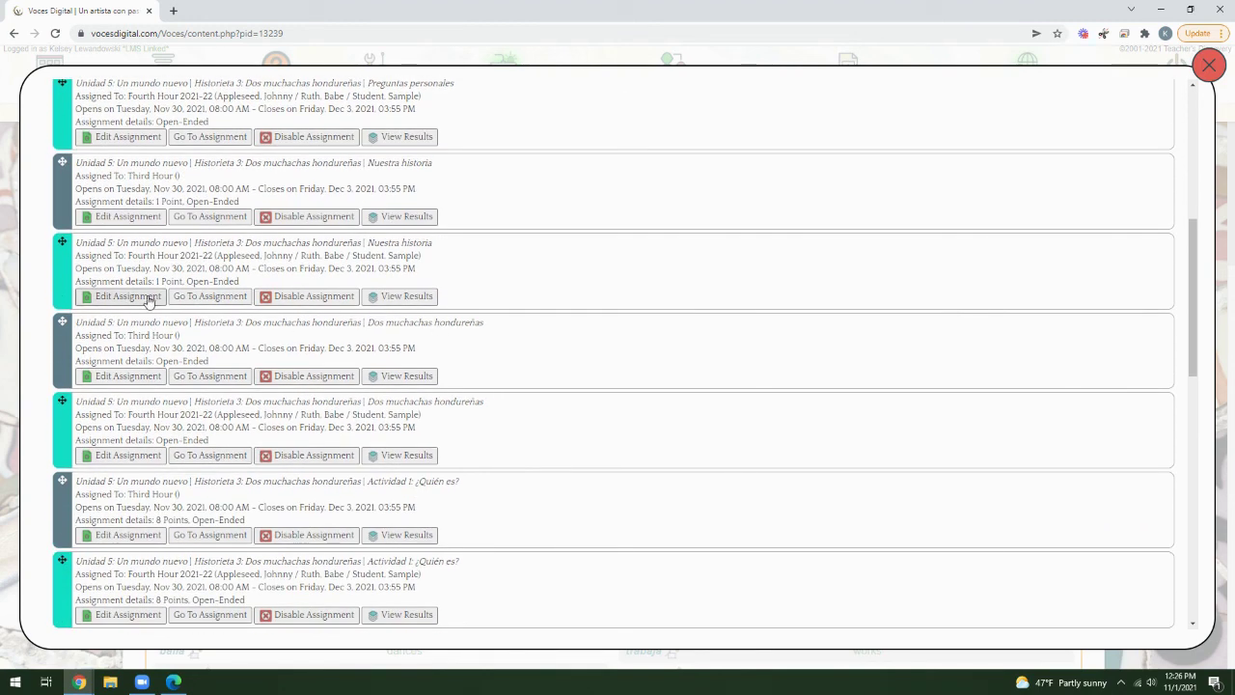
left_click(295, 296)
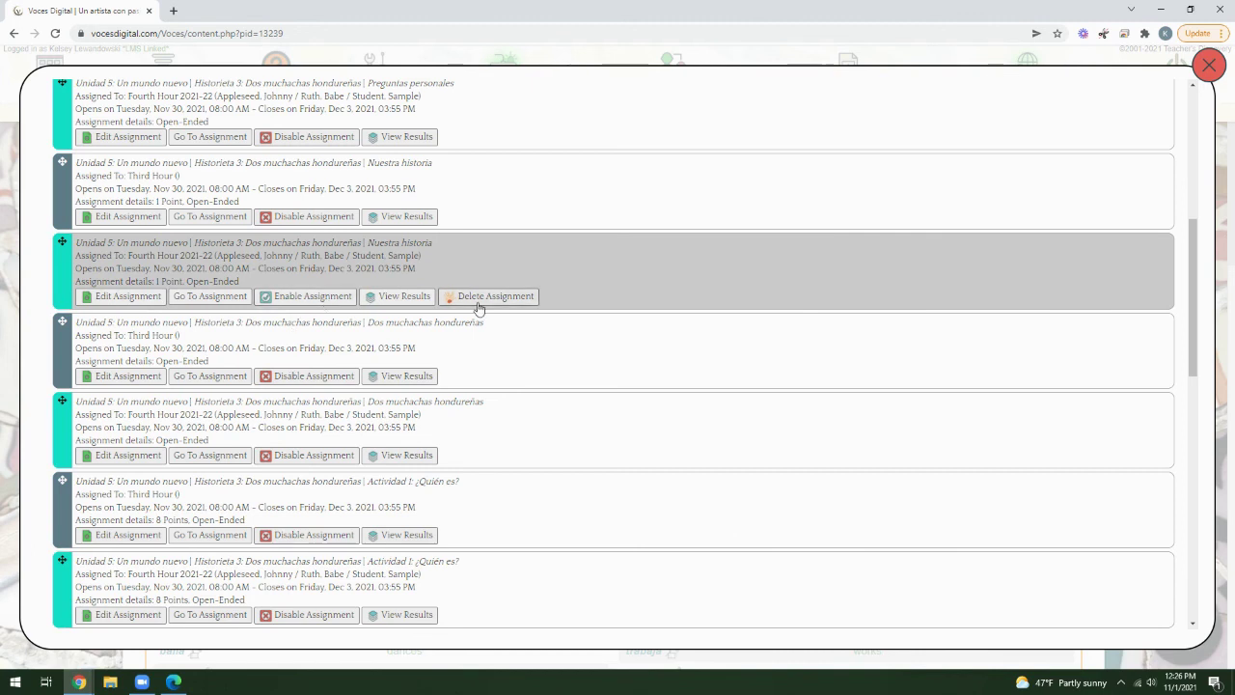
left_click(309, 299)
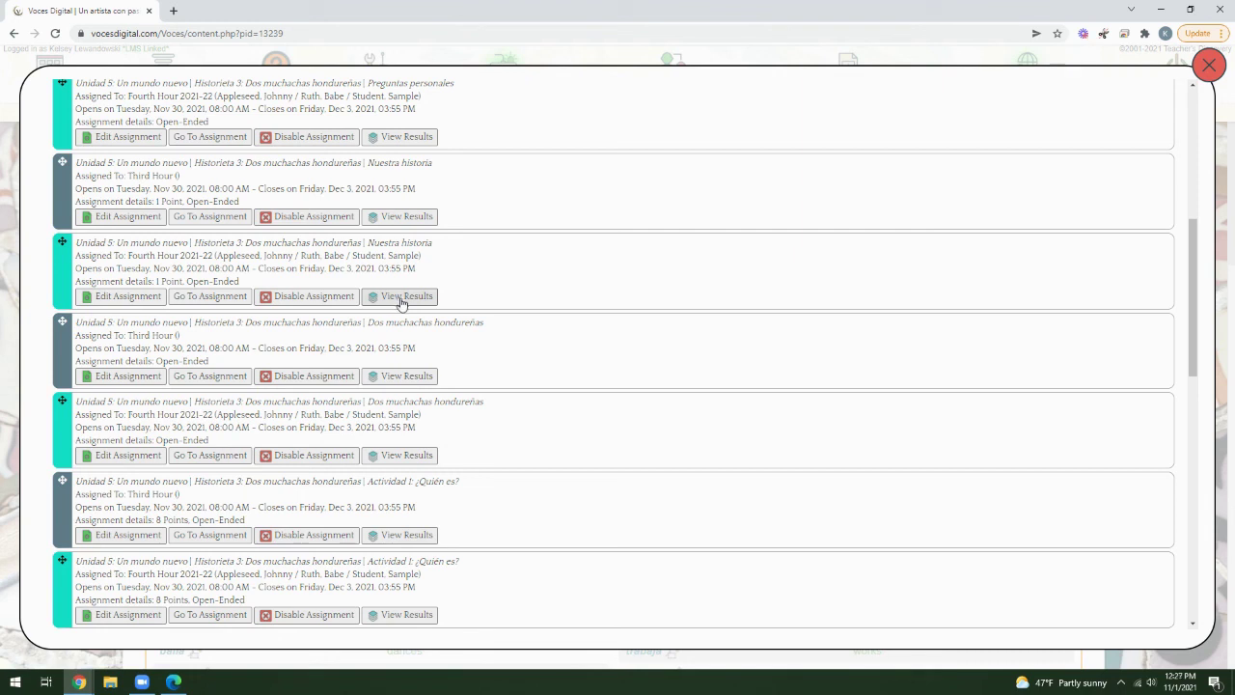
Close the assignments list and open the Help & Support guide
left_click(1210, 67)
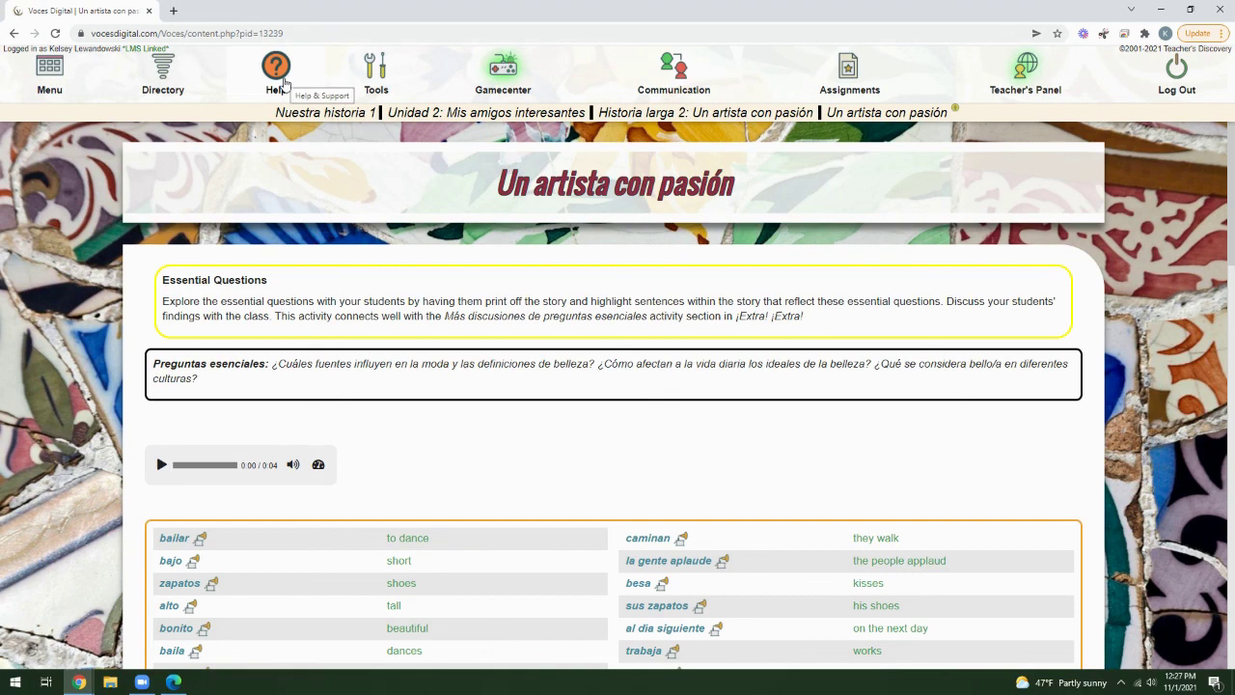
left_click(284, 85)
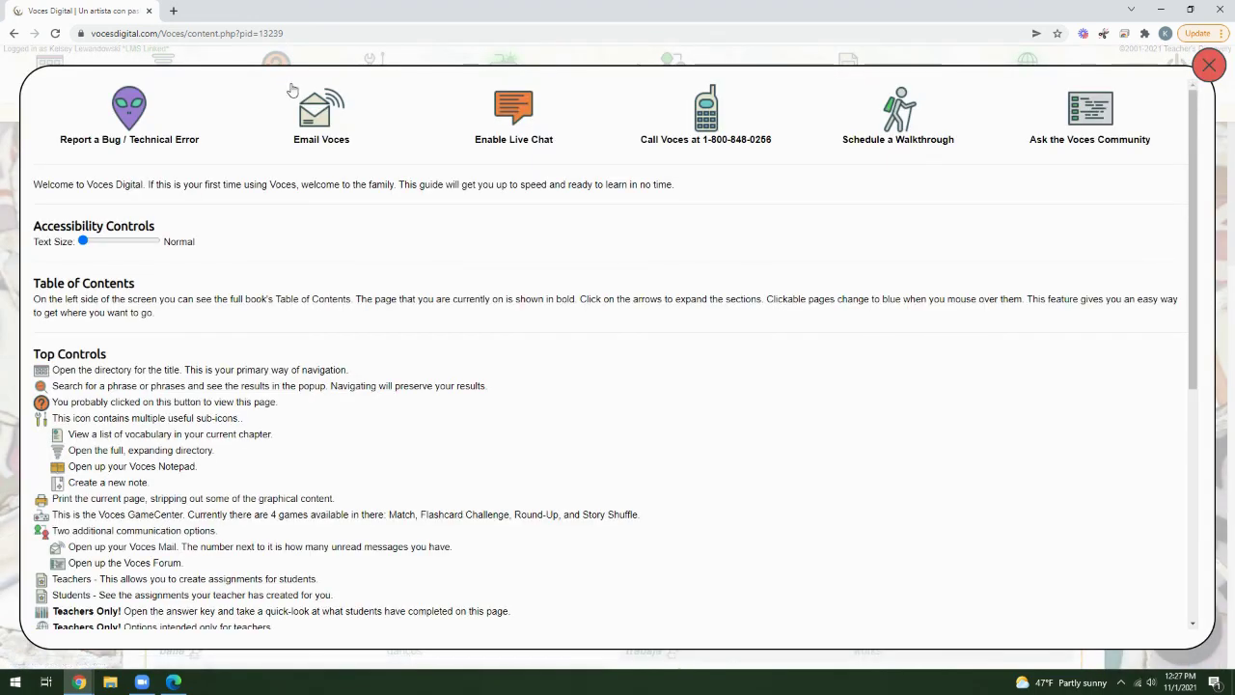